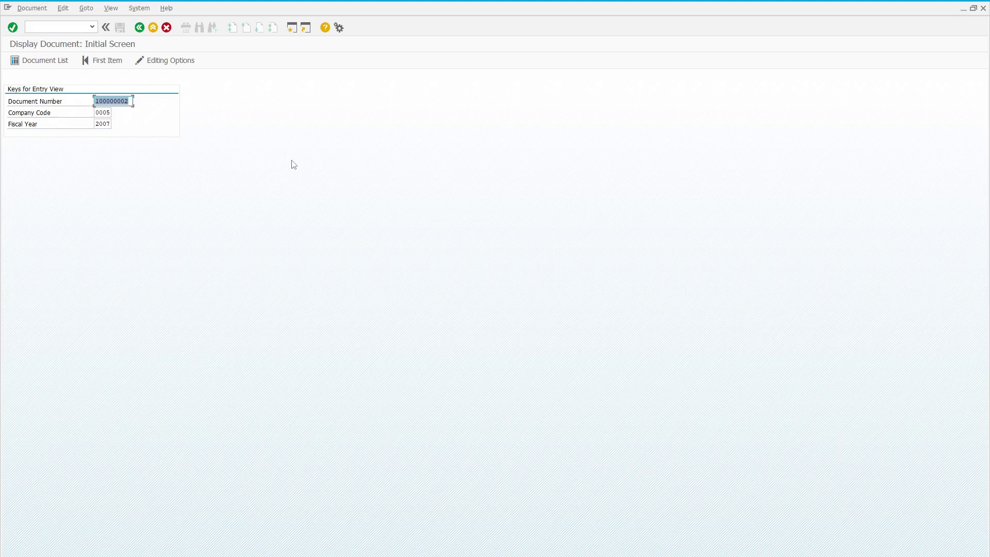
- Show the Document Number field's technical information and select its field name BELNR in RF05L
left_click(114, 100)
key("F1")
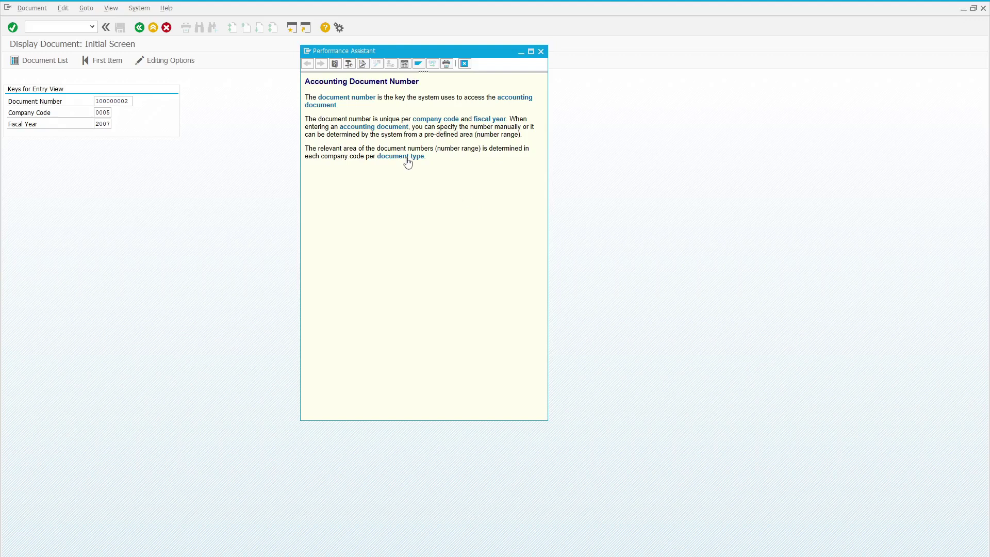
left_click(348, 64)
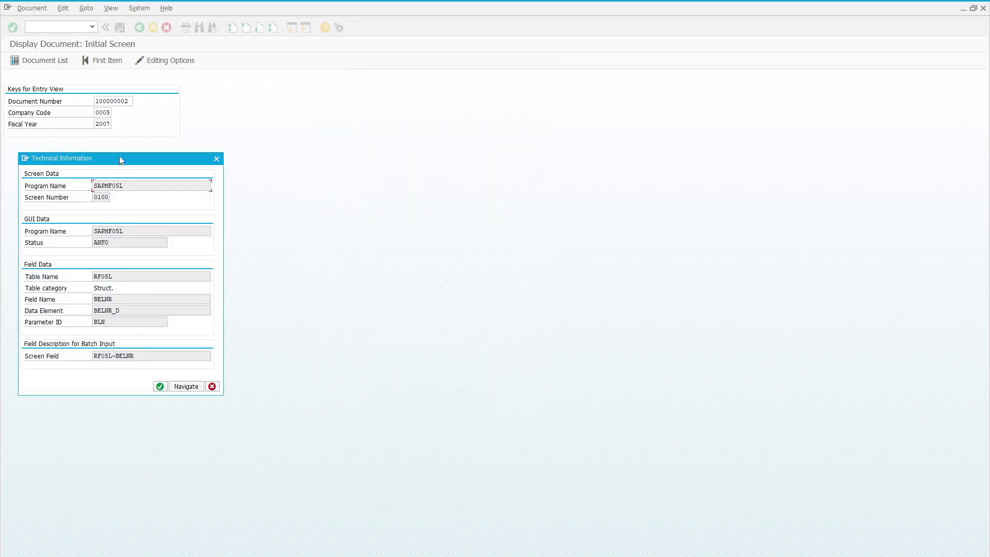
left_click_drag(101, 165, 171, 152)
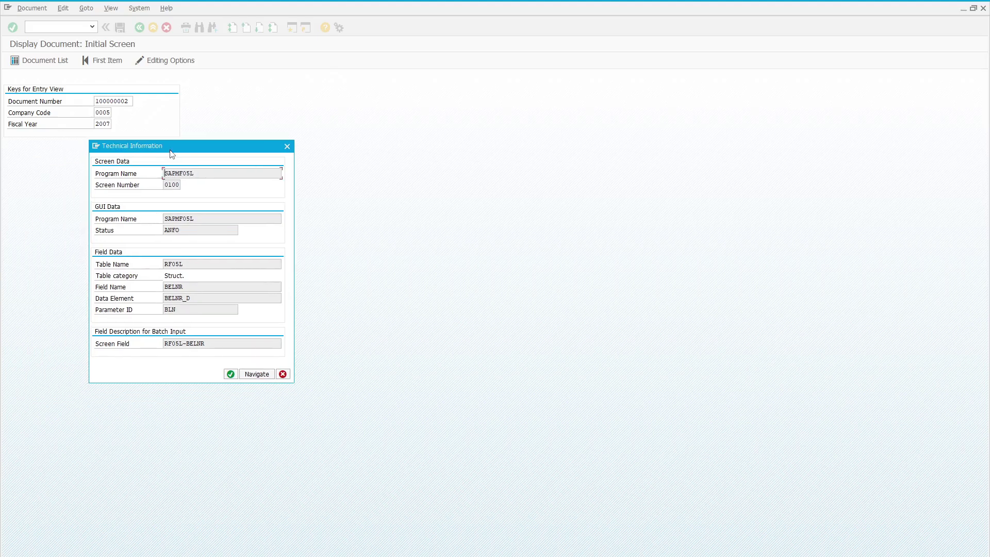
double_click(189, 286)
- Launch Notepad from the Windows search and move its window to the right
key("super")
type("n")
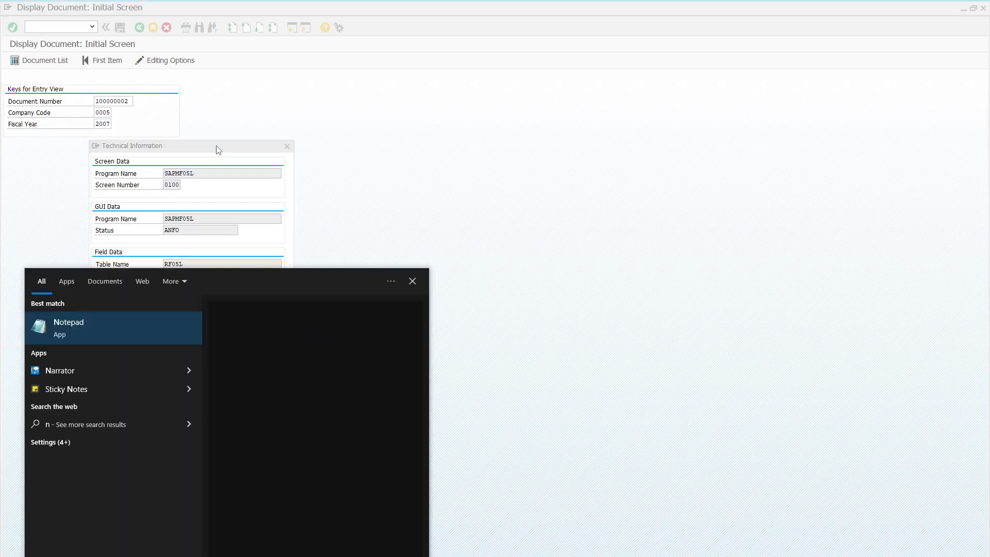
type("ote")
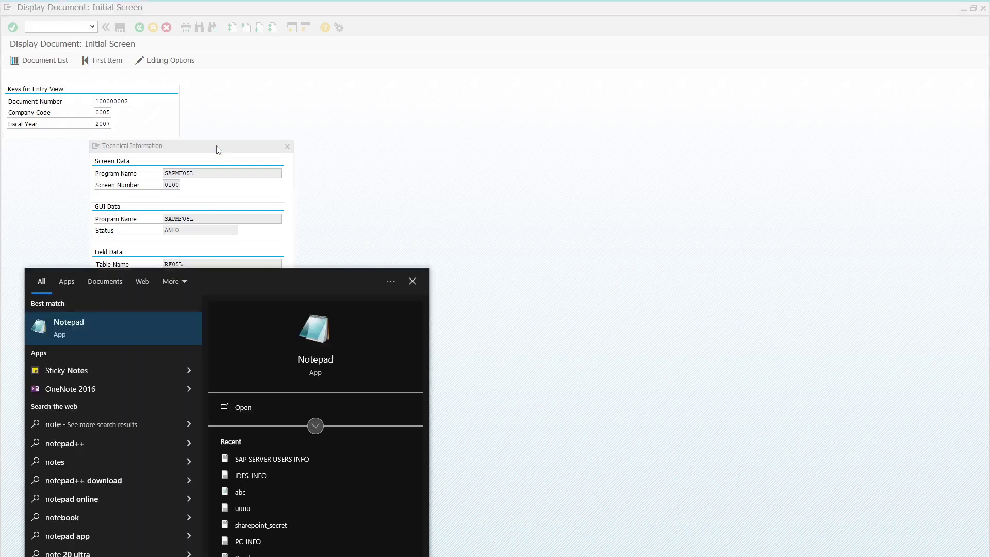
key("Return")
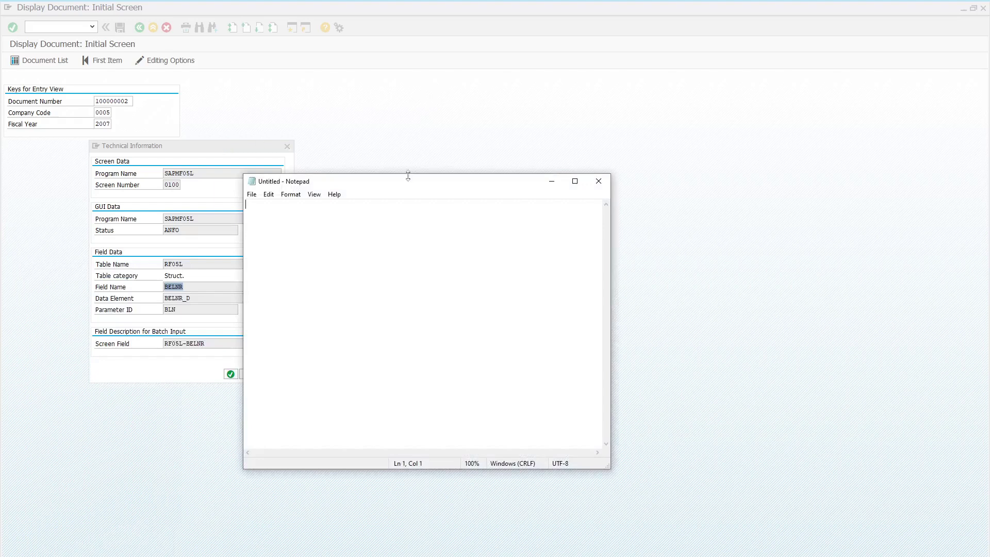
left_click_drag(421, 186, 585, 175)
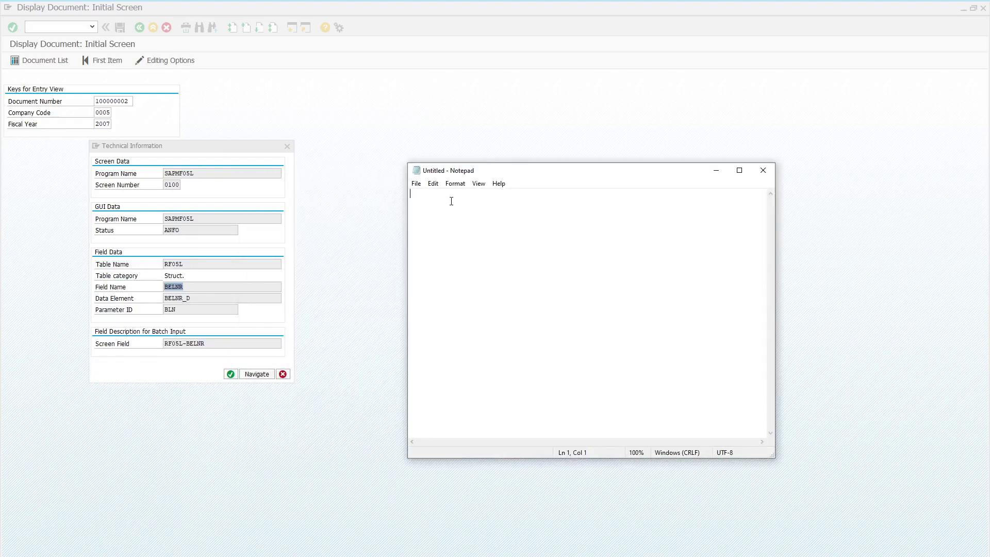
- Type the heading 'MASTER Information:' with BELNR on the next line
type("MASTER")
type(":")
key("BackSpace")
type("INFO")
key("BackSpace")
key("BackSpace")
key("BackSpace")
type("nformation")
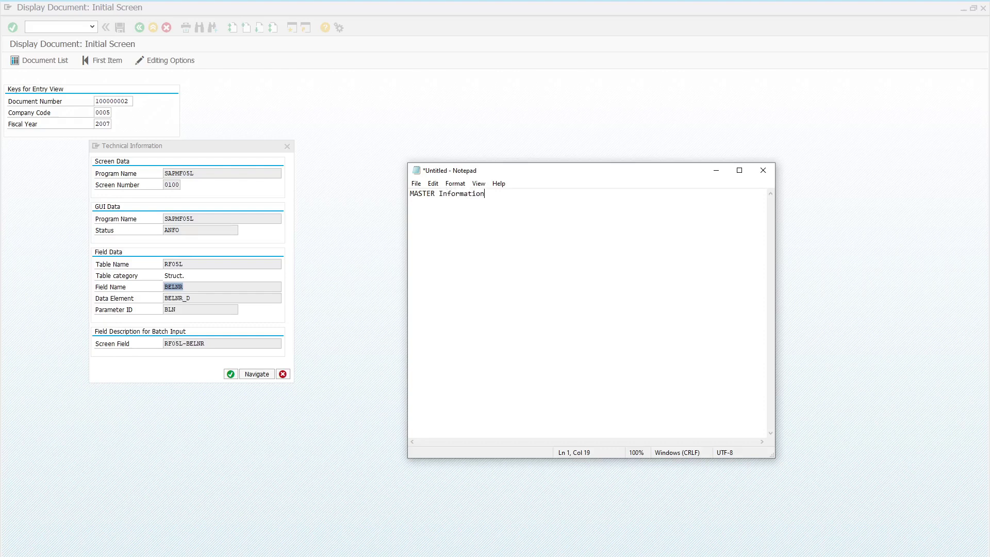
type(":")
key("Return")
type("BELNR")
left_click(170, 286)
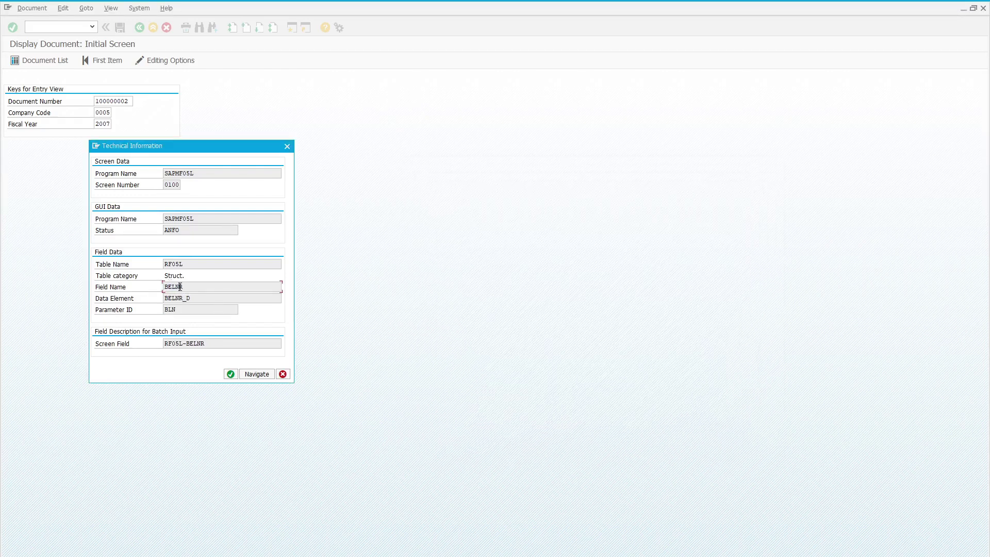
- Close the Field Name help windows and the technical details box
key("F1")
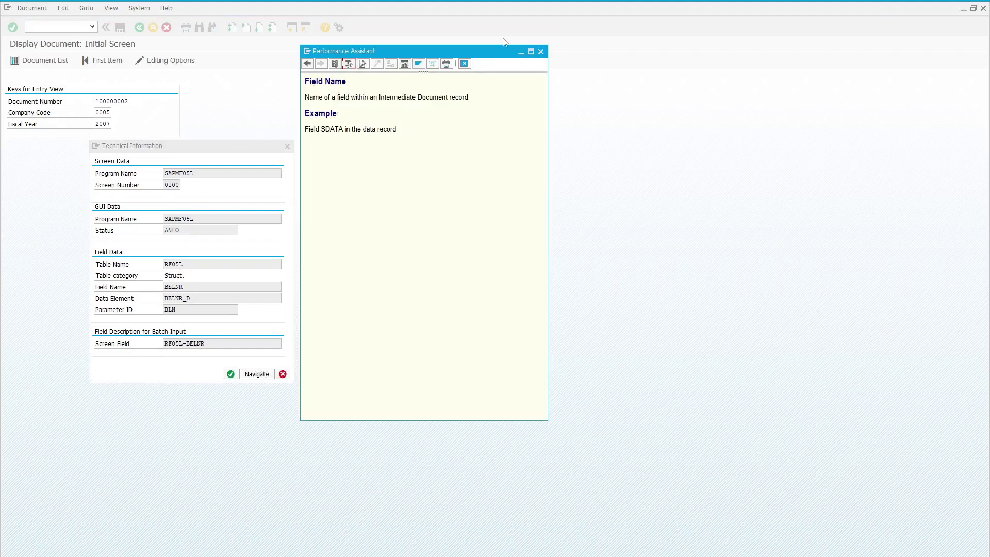
left_click(541, 52)
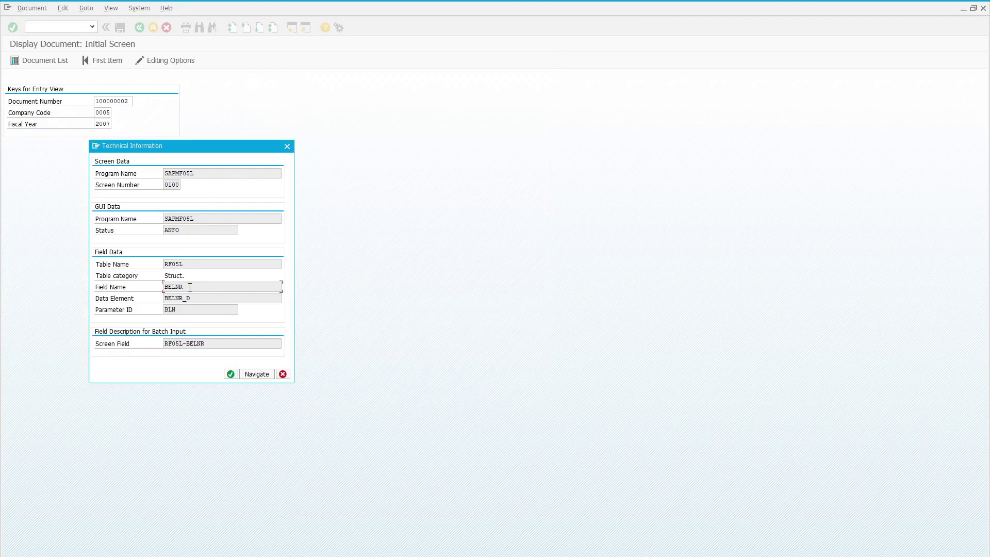
key("F1")
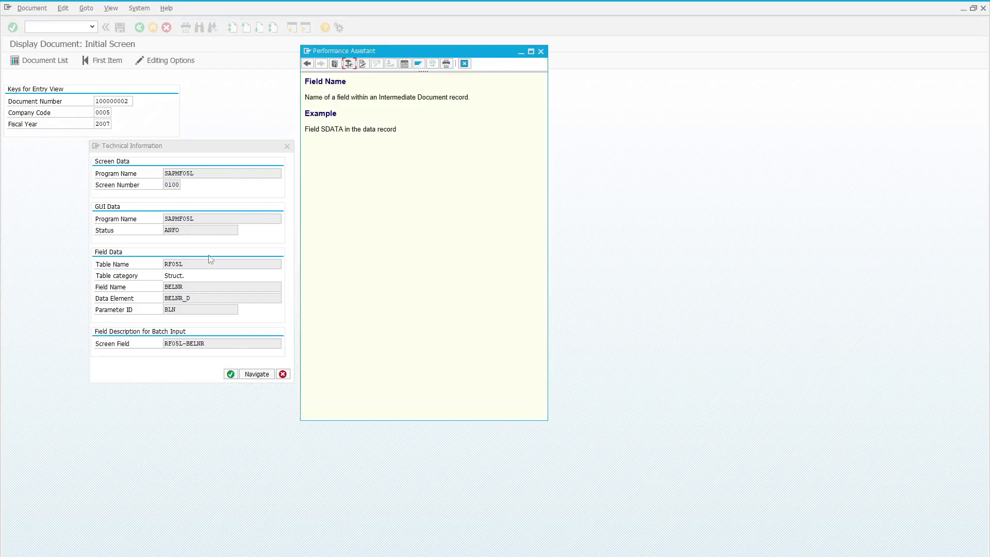
left_click(541, 52)
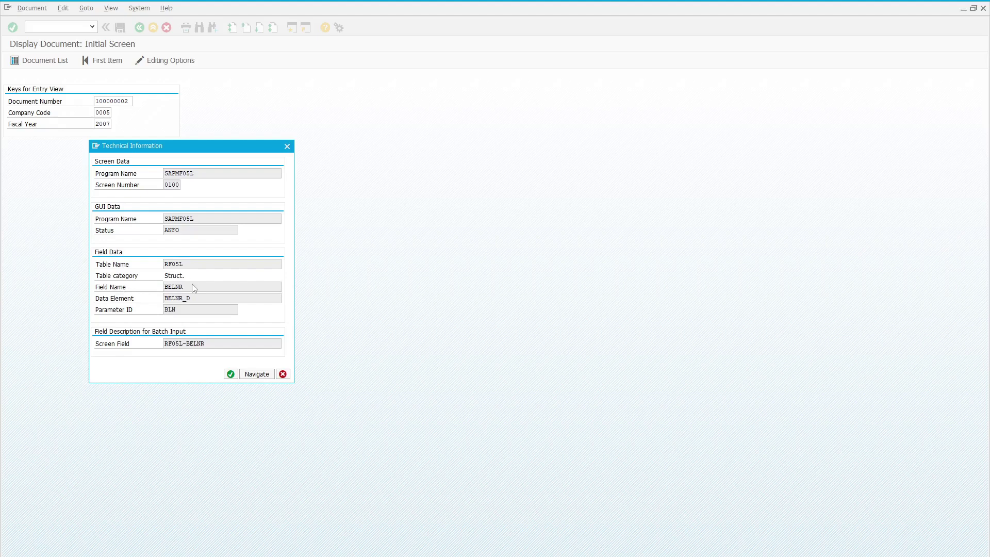
key("F1")
left_click(541, 52)
left_click(287, 146)
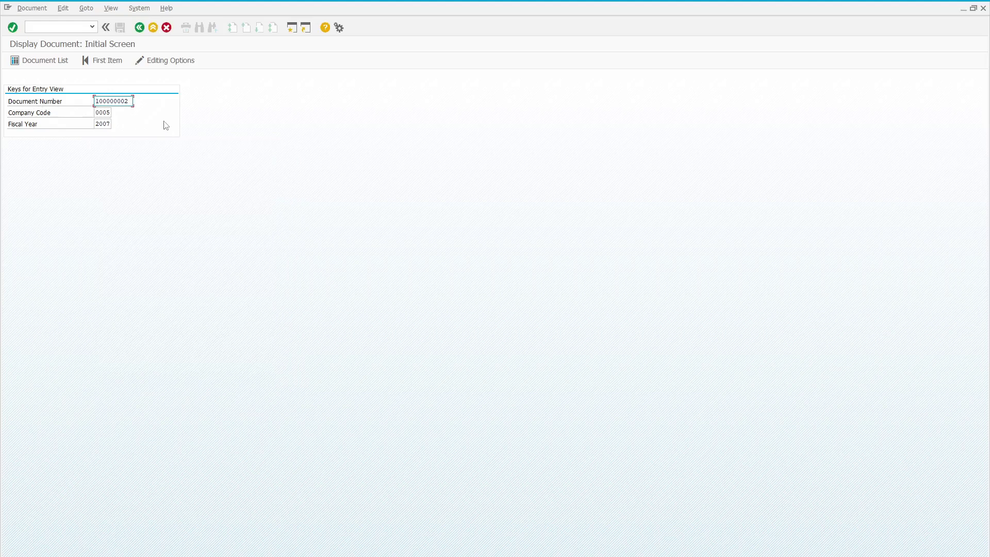
- Copy the Document Number help title 'Accounting Document Number' and paste it after BELNR in Notepad
key("F1")
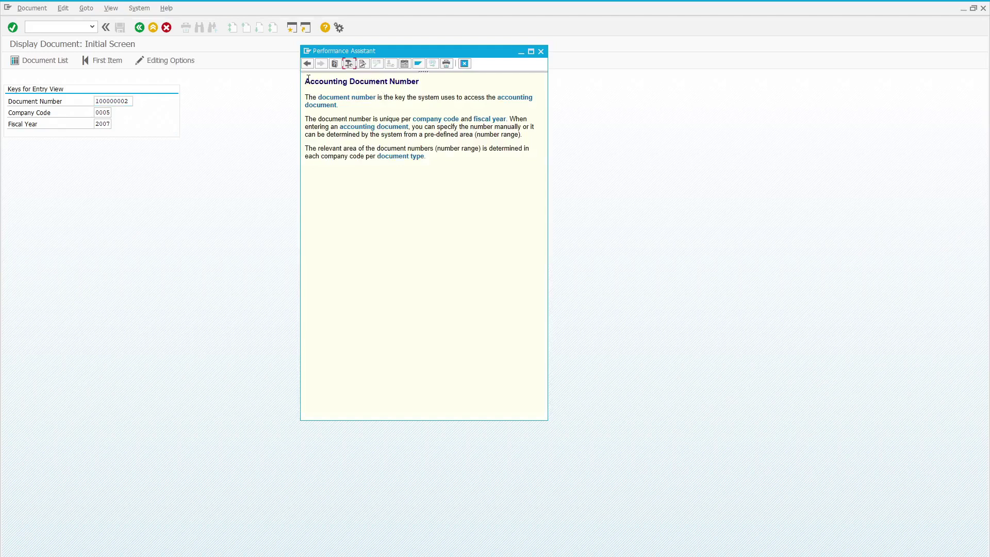
left_click_drag(306, 80, 410, 86)
key("ctrl+c")
left_click(320, 84)
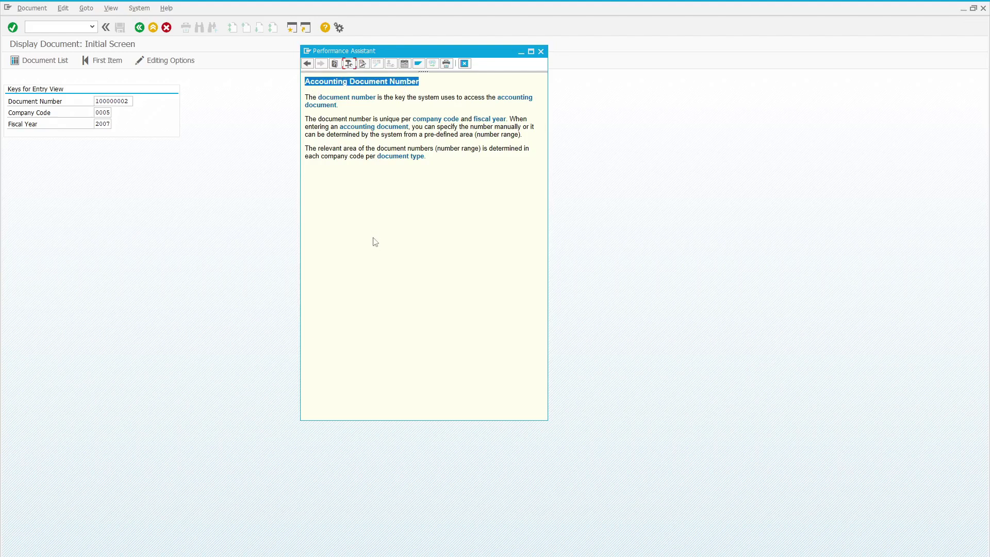
key("Escape")
key("alt+Tab")
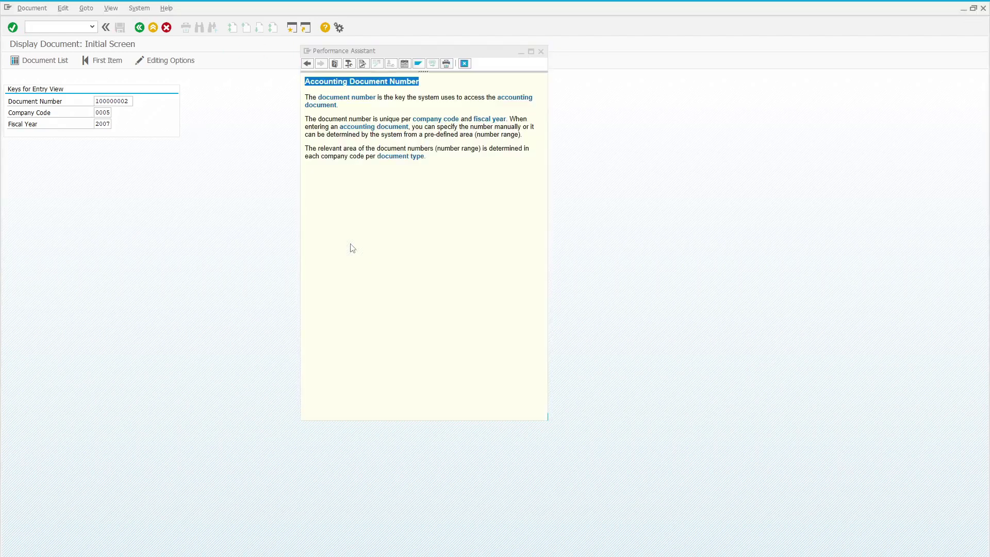
key("alt+Tab")
left_click(353, 248)
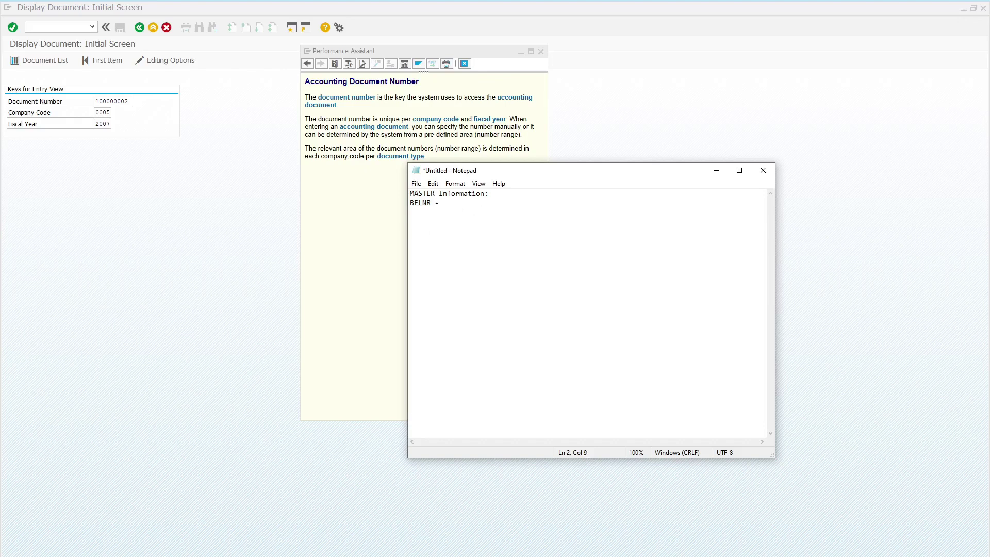
key("ctrl+v")
- Open the Company Code field's technical information to read its field name BUKRS
left_click(169, 157)
left_click(108, 111)
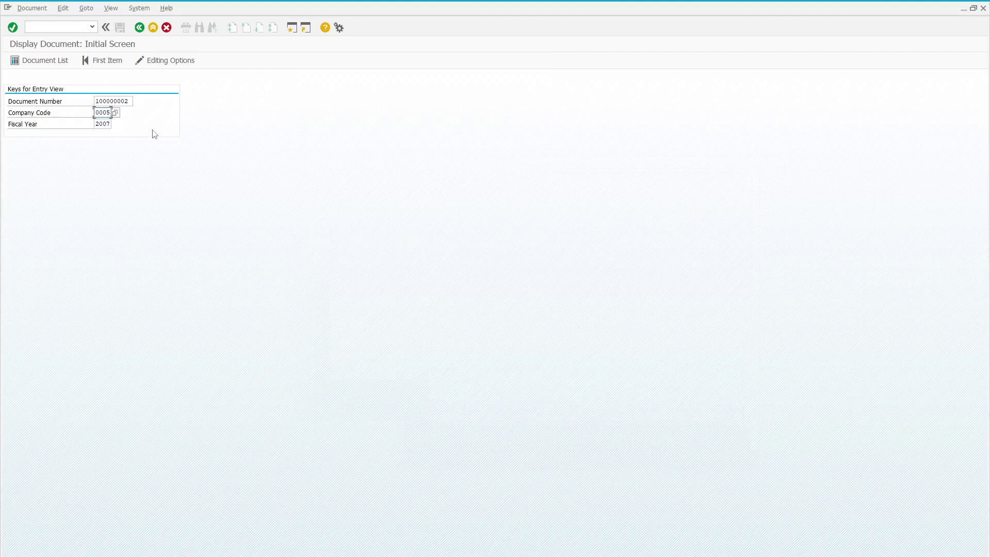
key("Return")
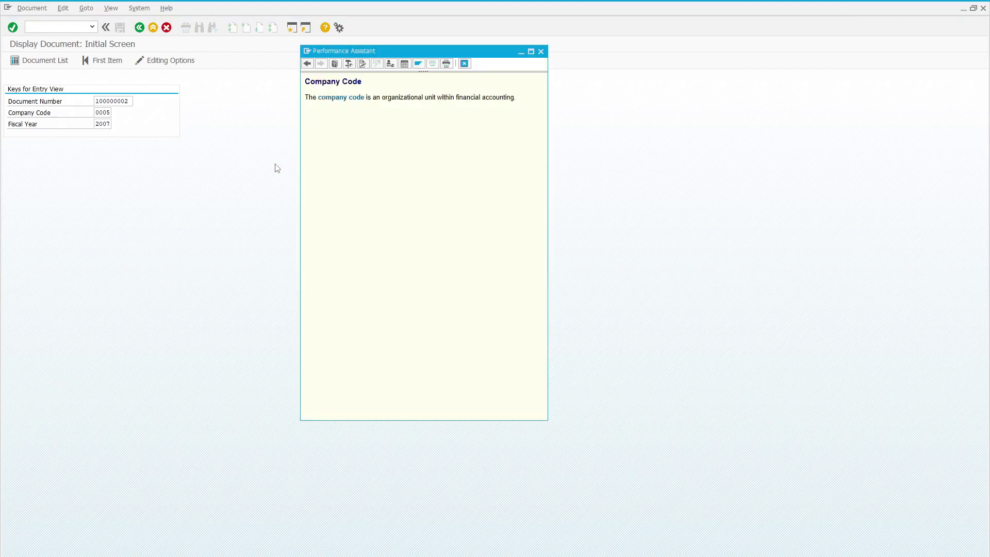
left_click(349, 63)
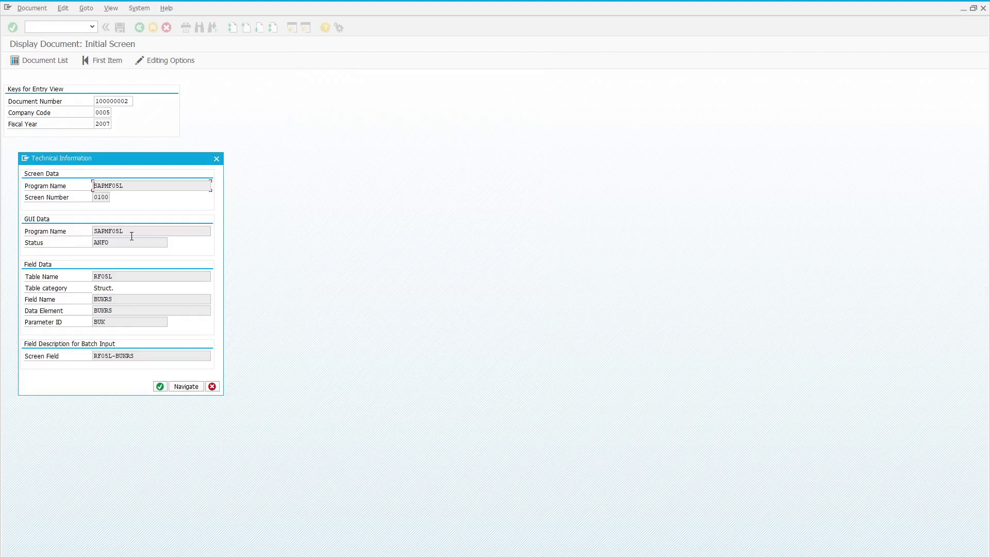
double_click(117, 299)
left_click(68, 307)
- Add the line 'BUKRS - Company Code' to the Notepad list
key("alt+Tab")
key("alt+Tab")
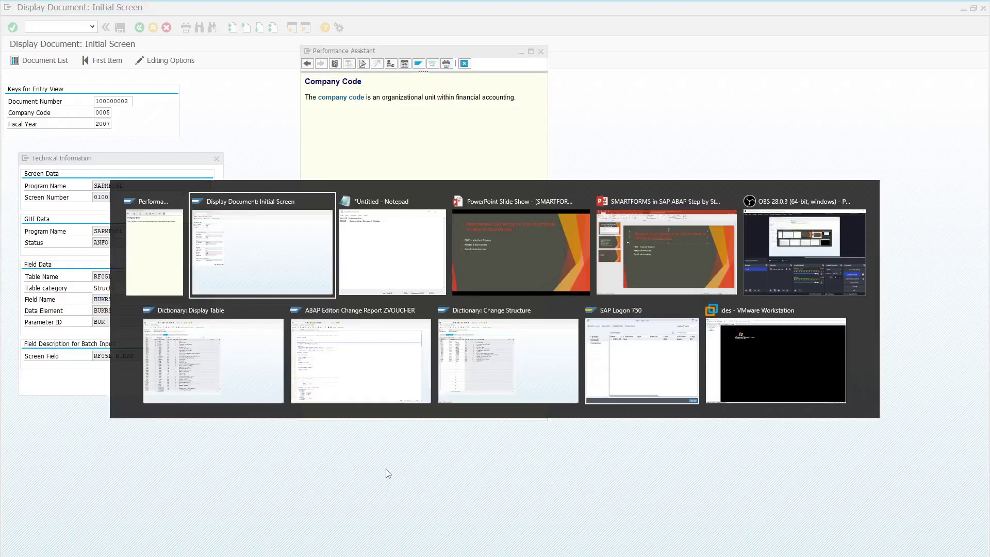
key("alt+Tab")
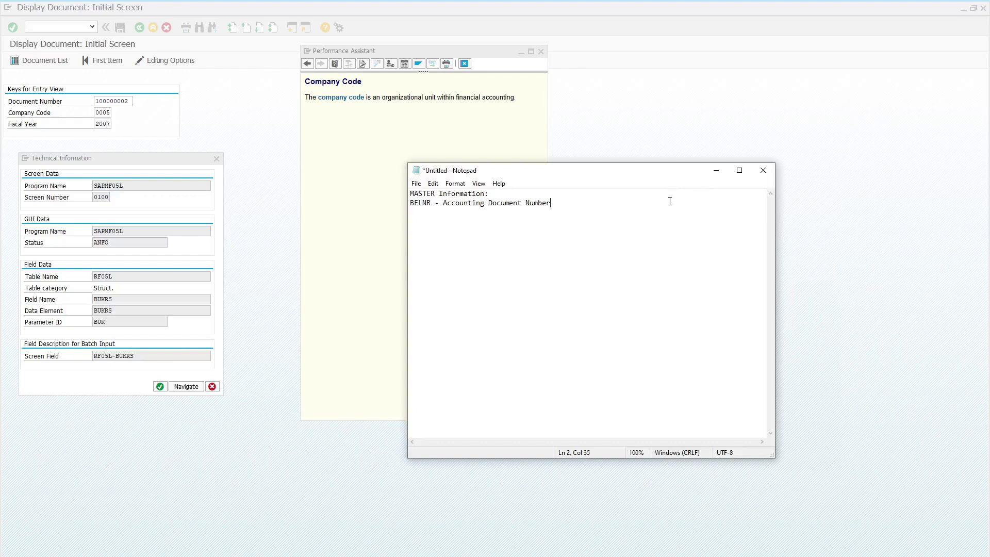
key("Return")
type("BUKRS - cOM")
key("BackSpace")
key("BackSpace")
key("BackSpace")
type("Company Code")
- Show the Fiscal Year field's help and its technical information
left_click(279, 143)
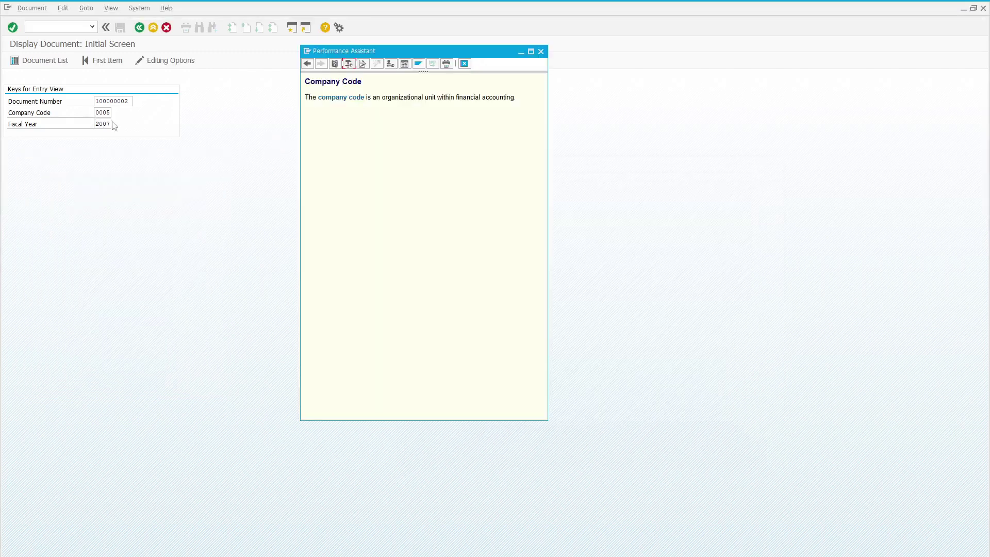
left_click(542, 52)
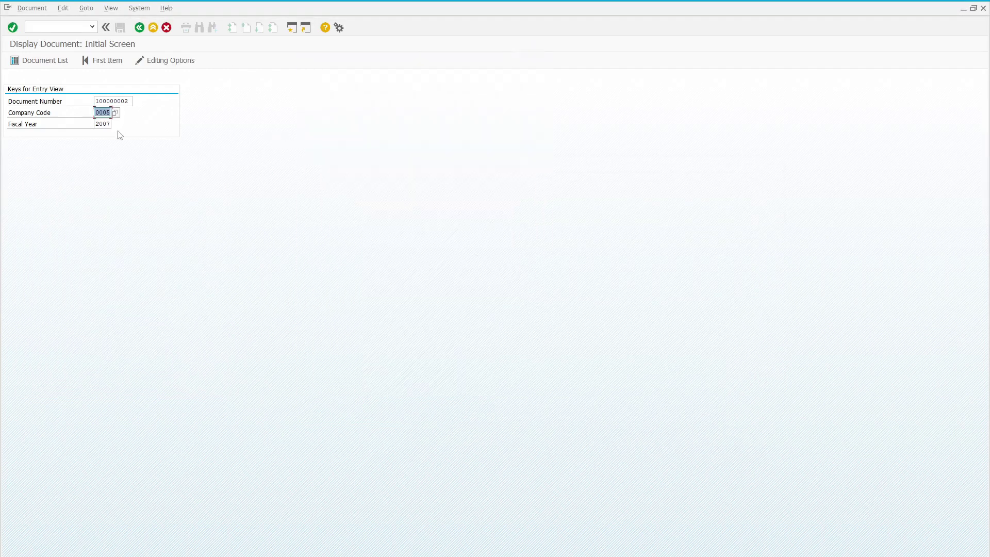
left_click(101, 123)
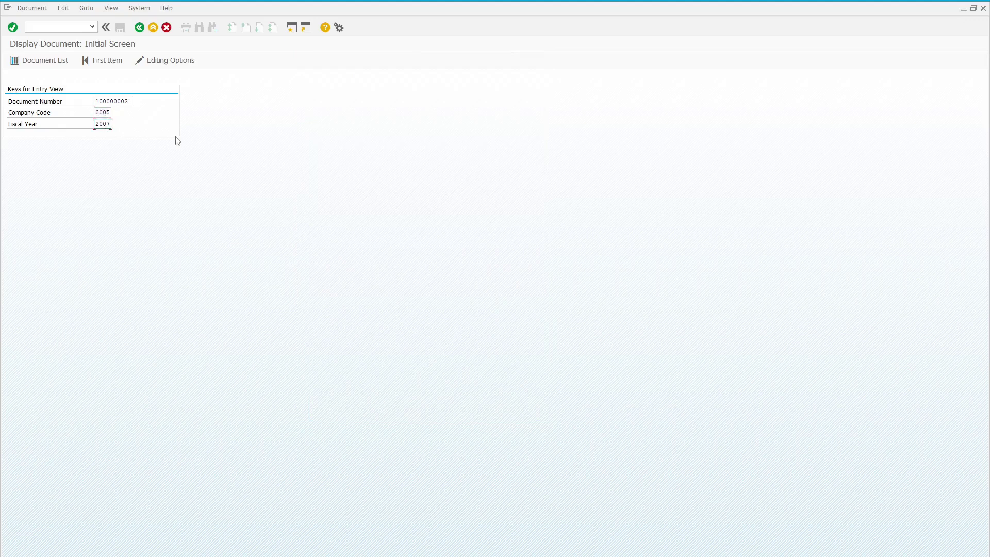
left_click(37, 100)
key("F1")
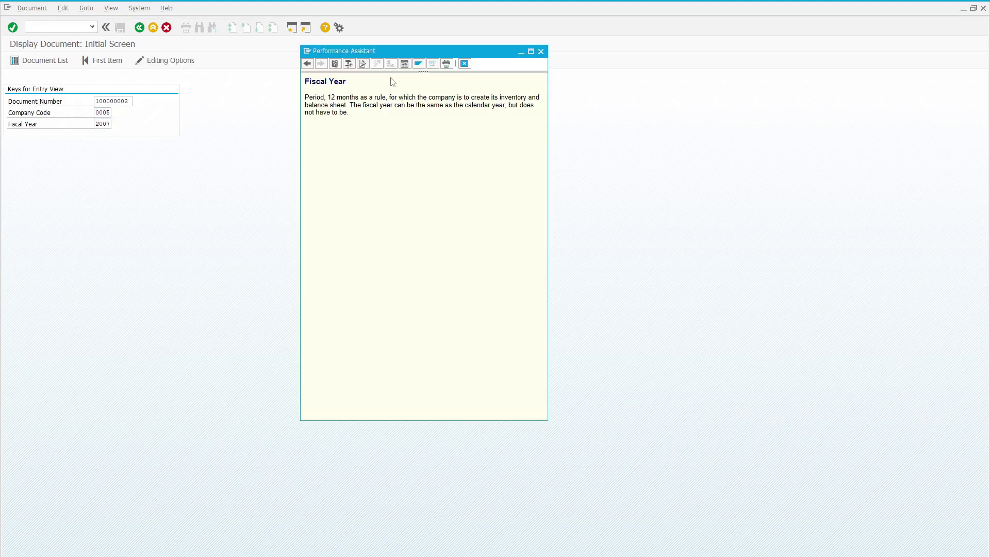
triple_click(350, 81)
left_click(349, 63)
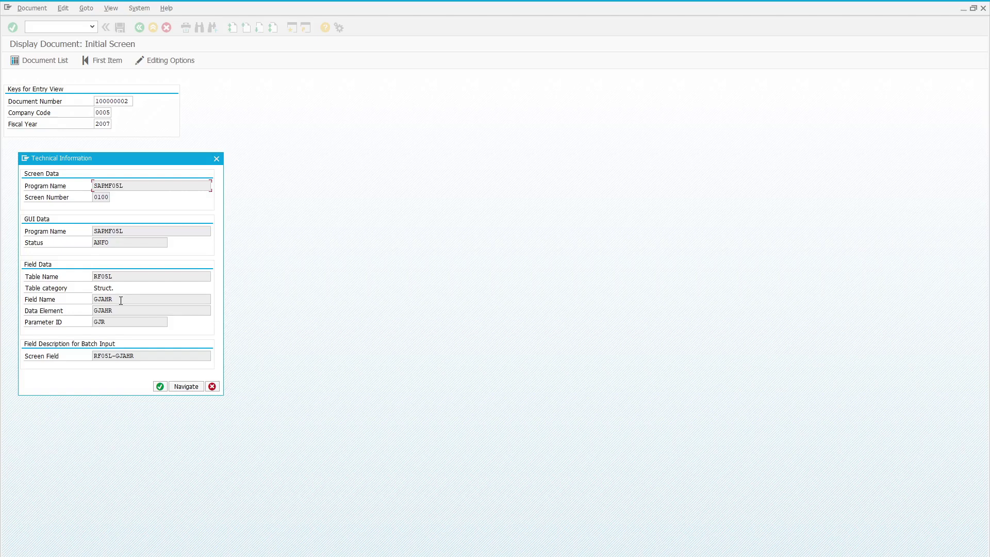
- Add 'GJAHR - Fiscal Year' to the notes, then close the Fiscal Year help windows
key("alt+Tab")
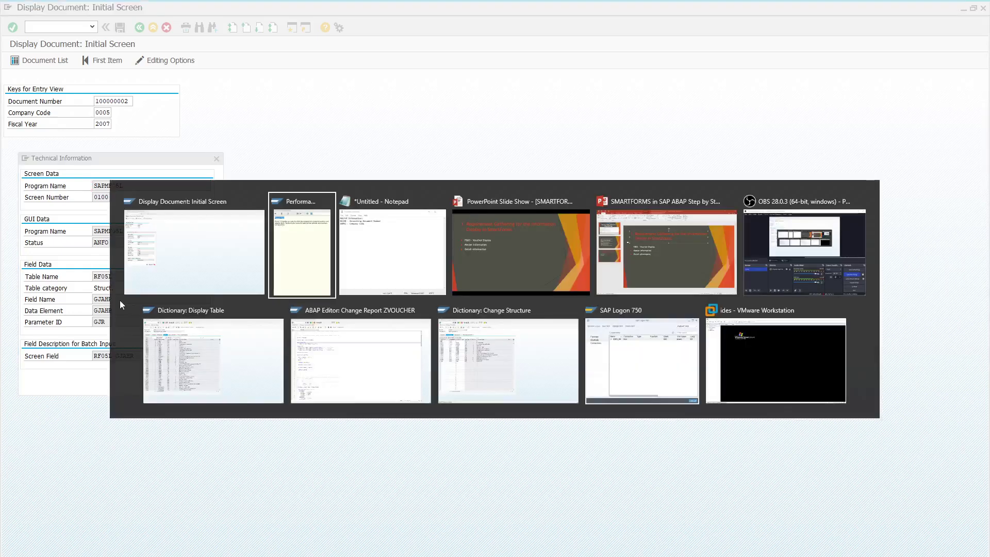
key("alt+Tab")
key("alt+Tab")
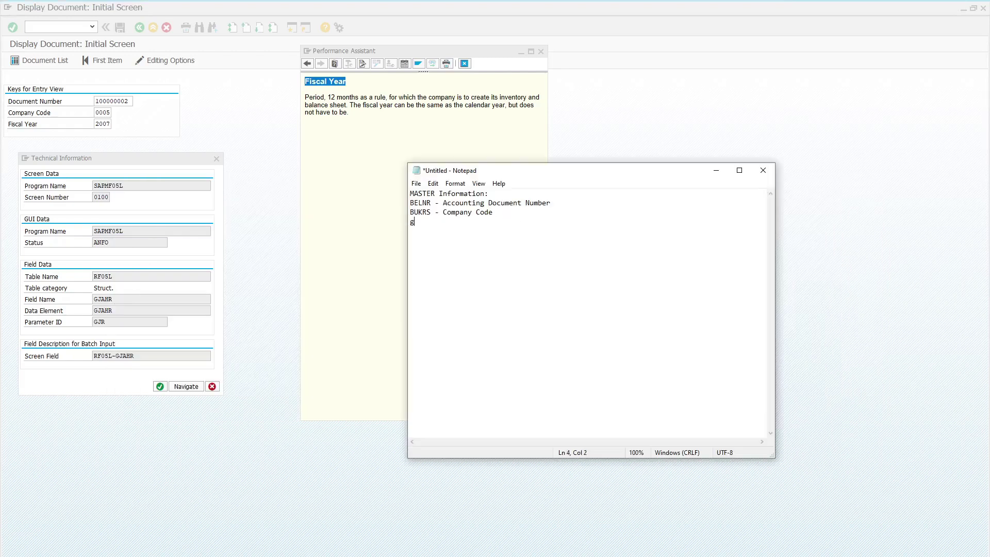
type("GJAHR - Fiscal Year")
left_click(268, 100)
left_click(216, 159)
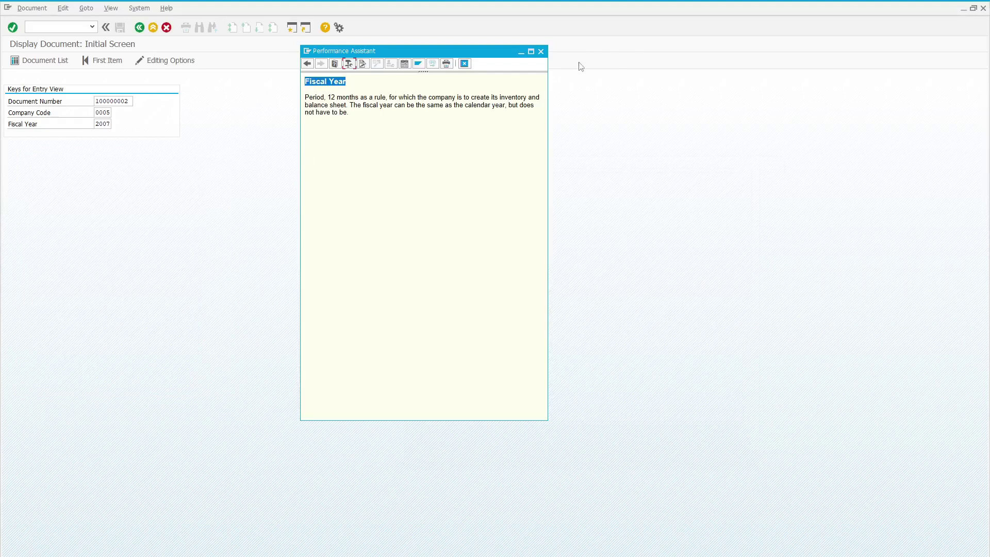
left_click(541, 51)
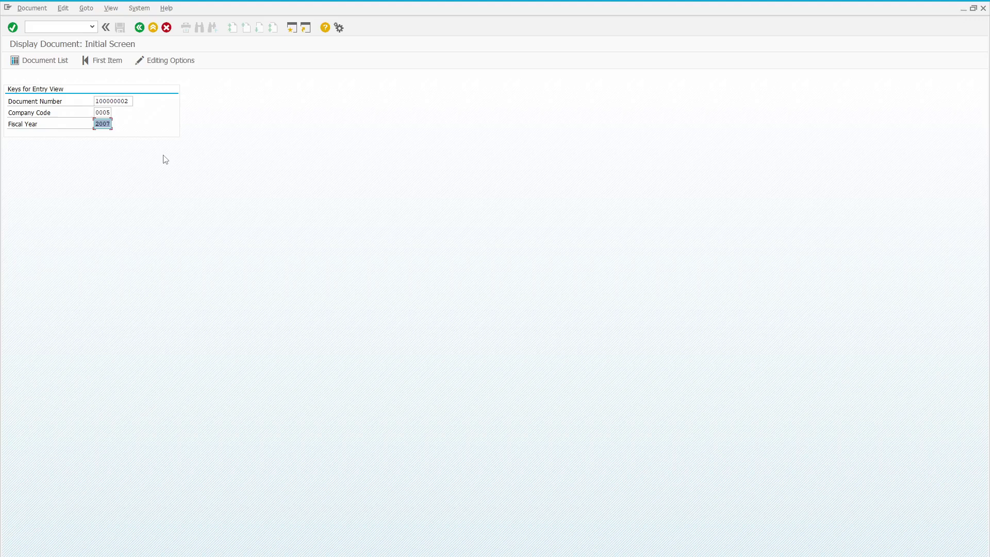
- Display document 100000002 and switch it to the General Ledger View for ledger 0L
key("Return")
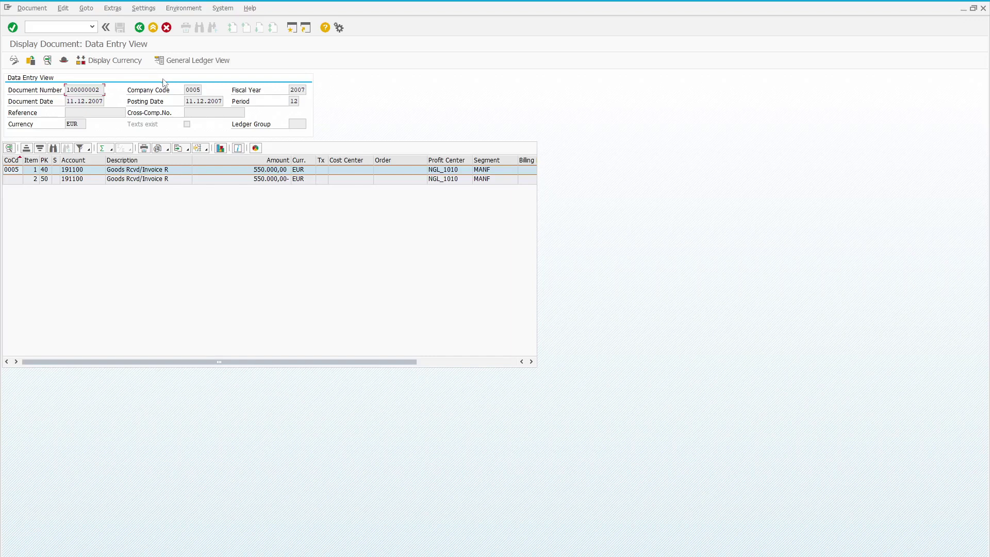
left_click(207, 63)
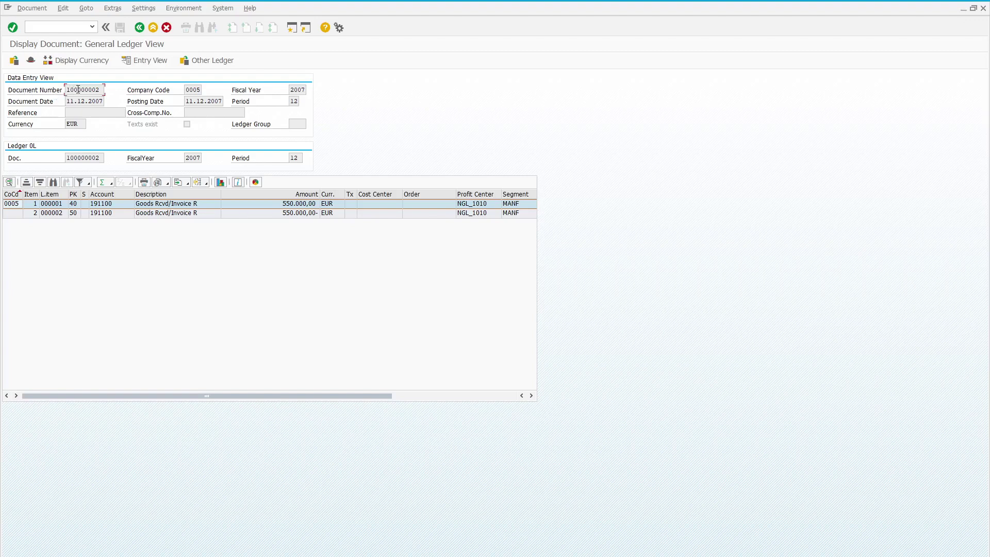
left_click(201, 90)
left_click(73, 101)
- Paste the 'Document Date in Document' heading into Notepad and prefix it with 'BLDAT -'
key("F1")
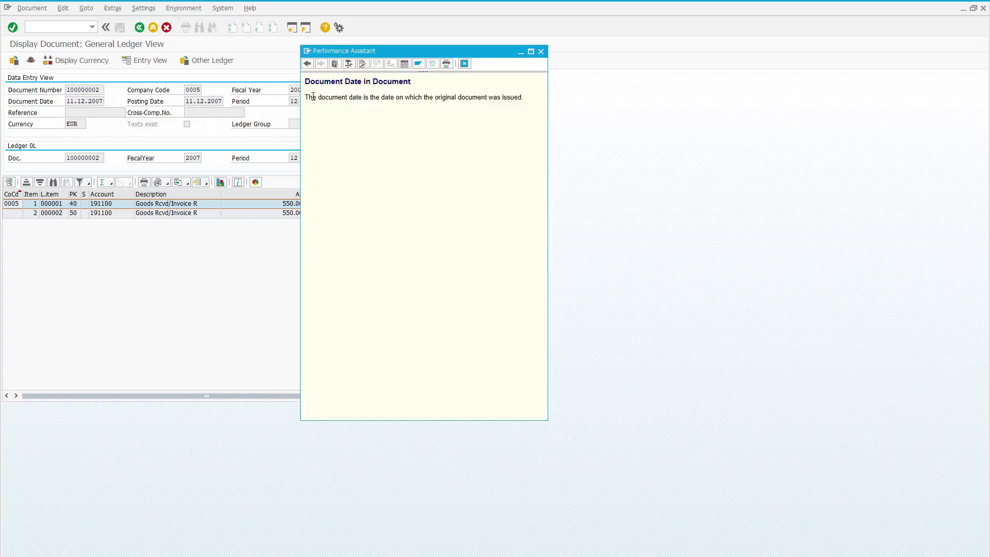
left_click_drag(304, 82, 403, 91)
key("ctrl+c")
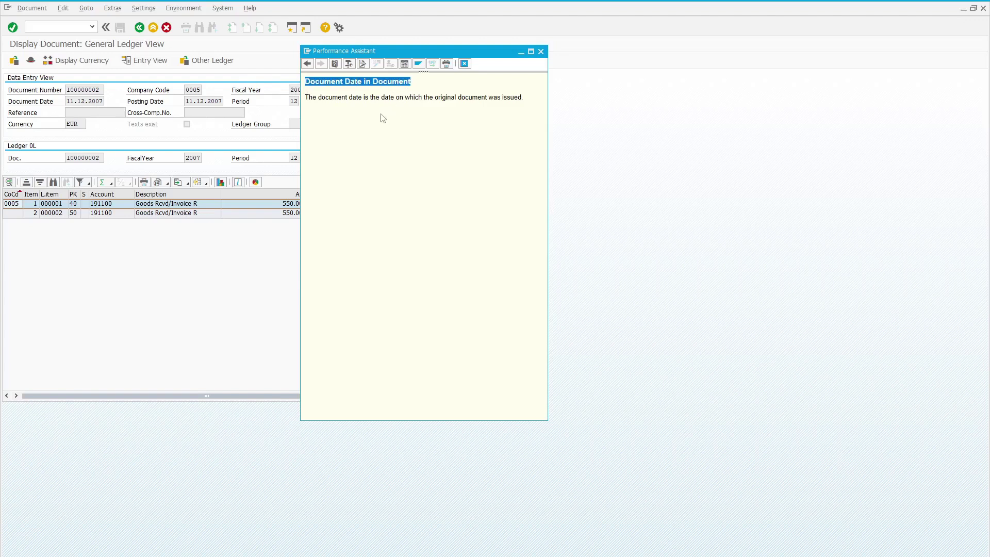
key("alt+Tab")
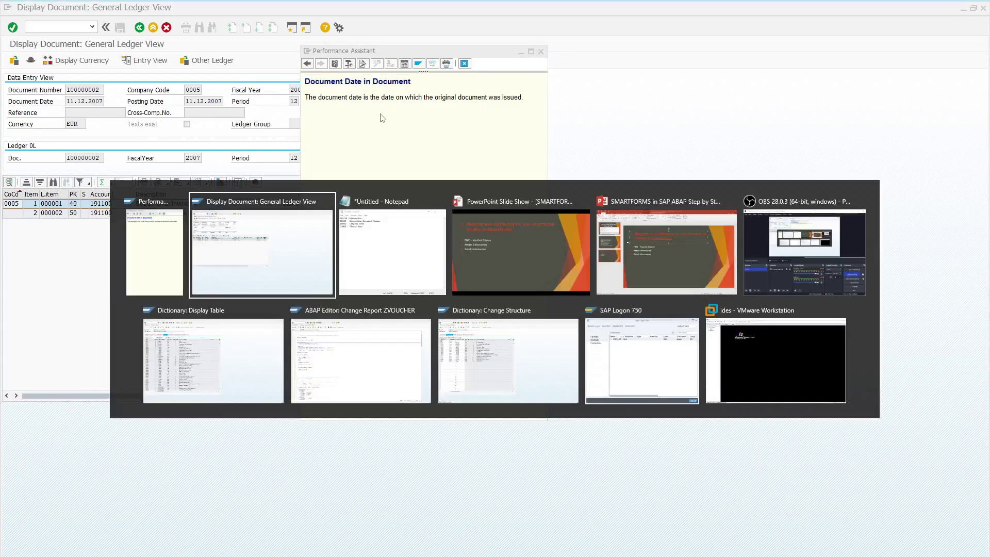
key("alt+Tab")
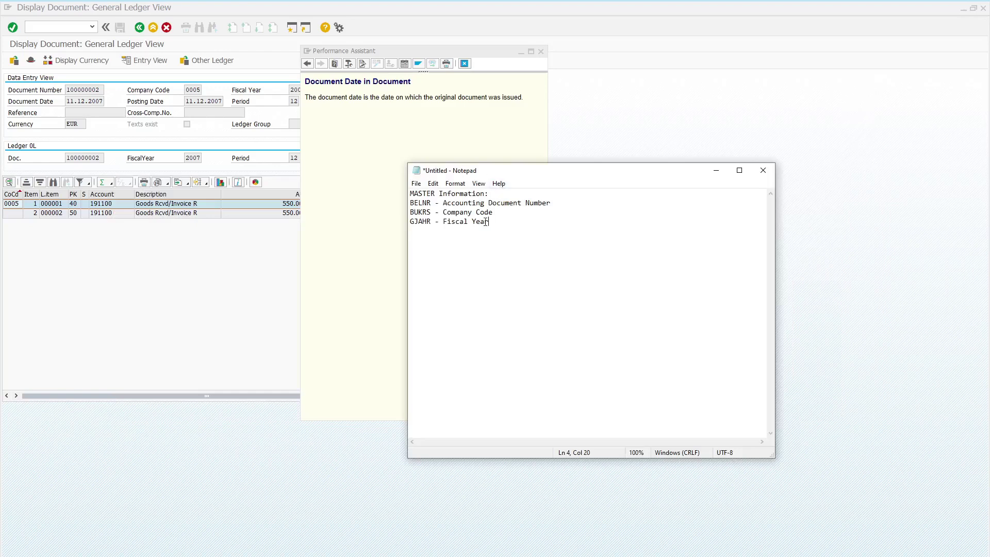
key("Return")
key("ctrl+v")
left_click(465, 63)
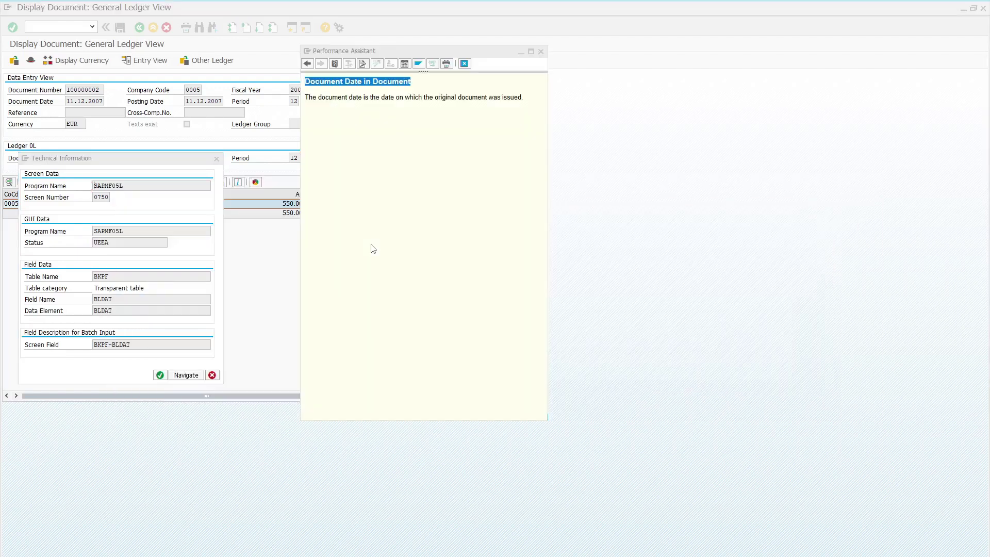
key("alt+Tab")
key("ctrl+v")
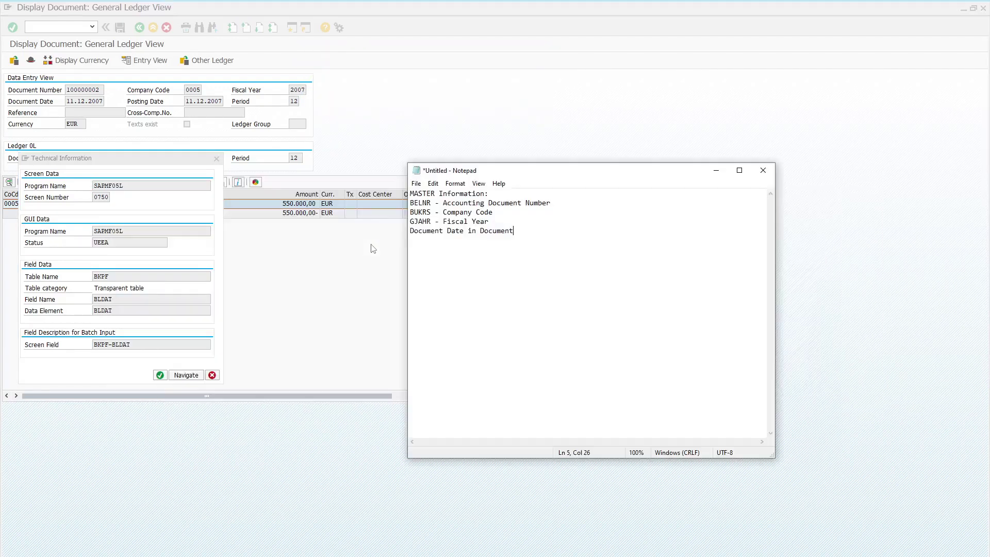
left_click(411, 230)
type("BLDAT")
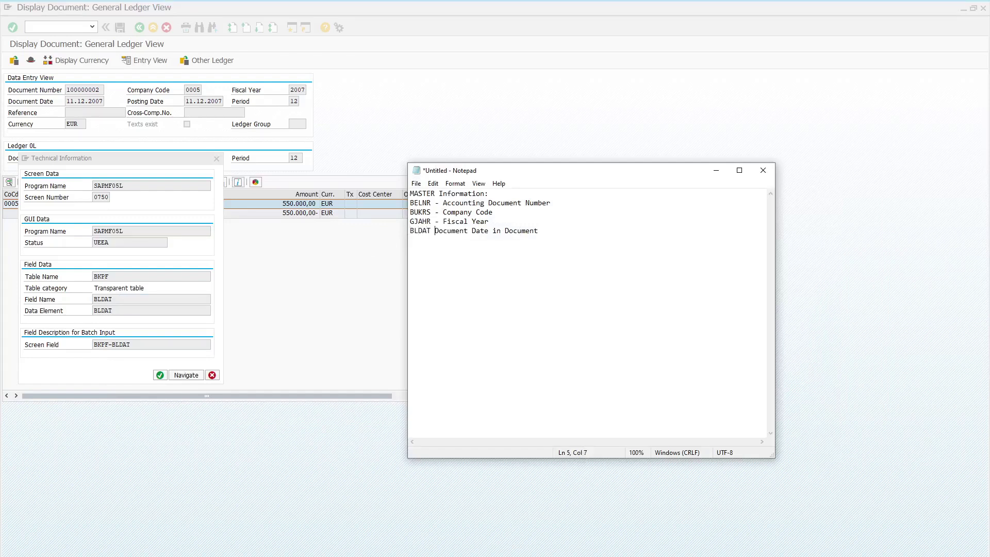
type(" -")
- Check Posting Date's technical name BKPF-BUDAT and note 'BUDAT - Posting Date in the Document'
left_click(216, 159)
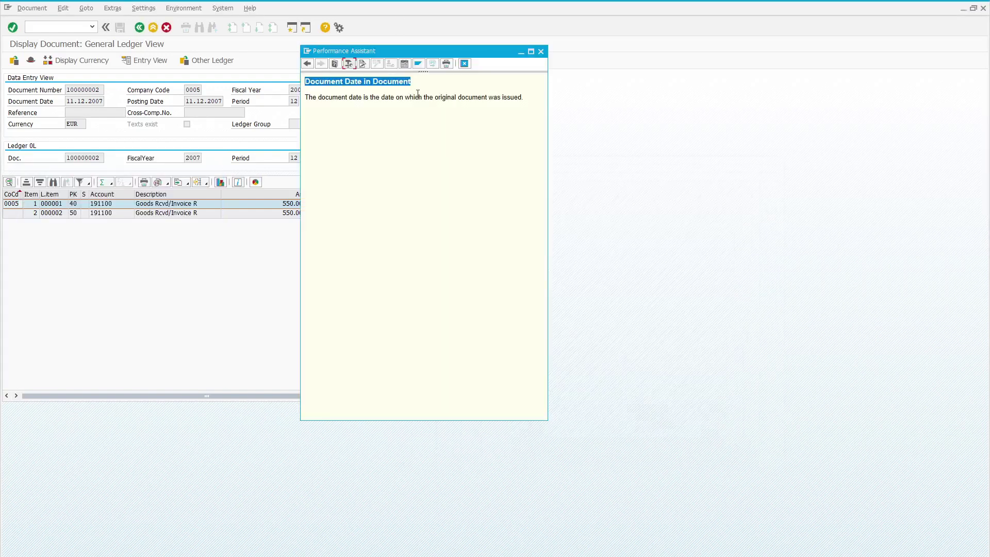
left_click(541, 51)
left_click(206, 101)
key("F1")
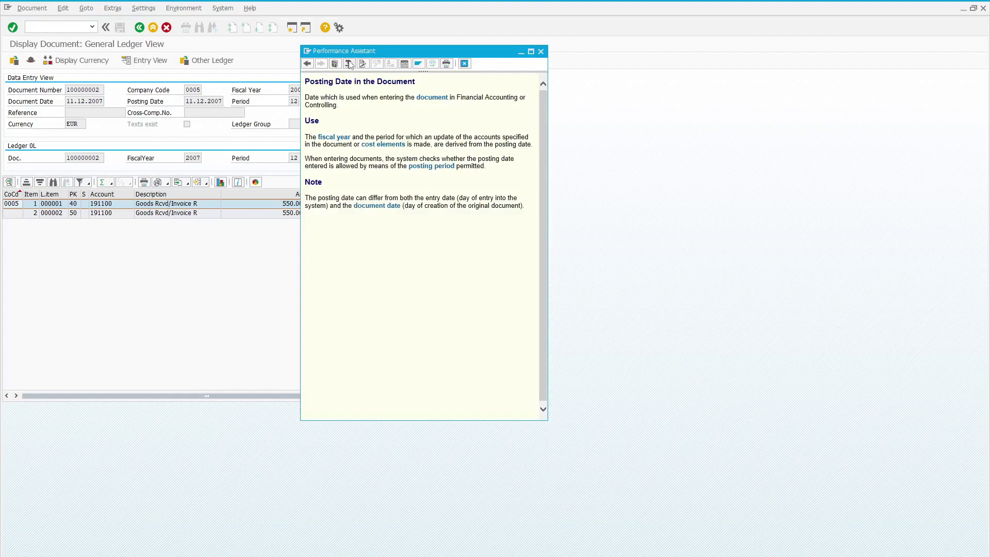
left_click_drag(306, 82, 418, 82)
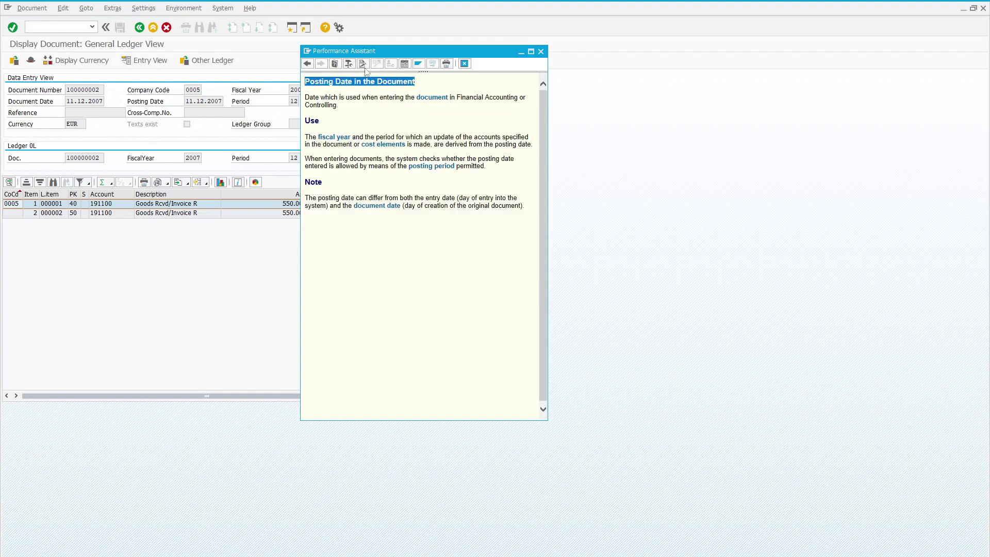
left_click(349, 63)
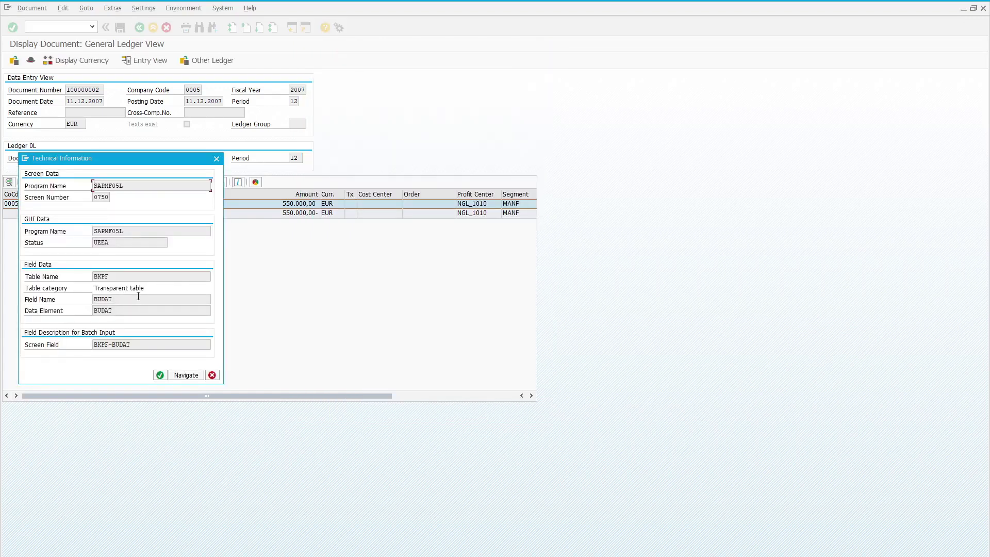
key("alt+Tab")
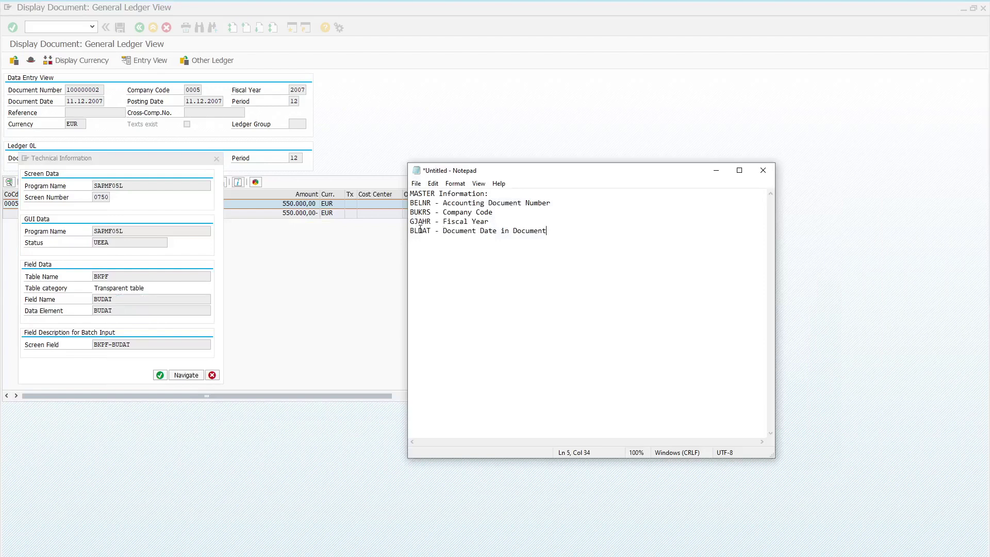
type("BUDAT - Posting Date in the Document")
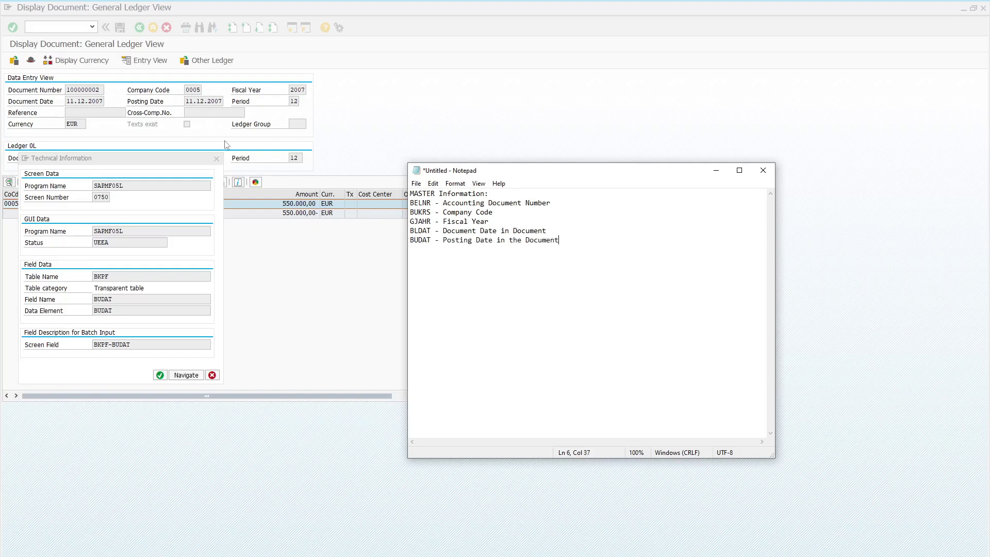
left_click(110, 114)
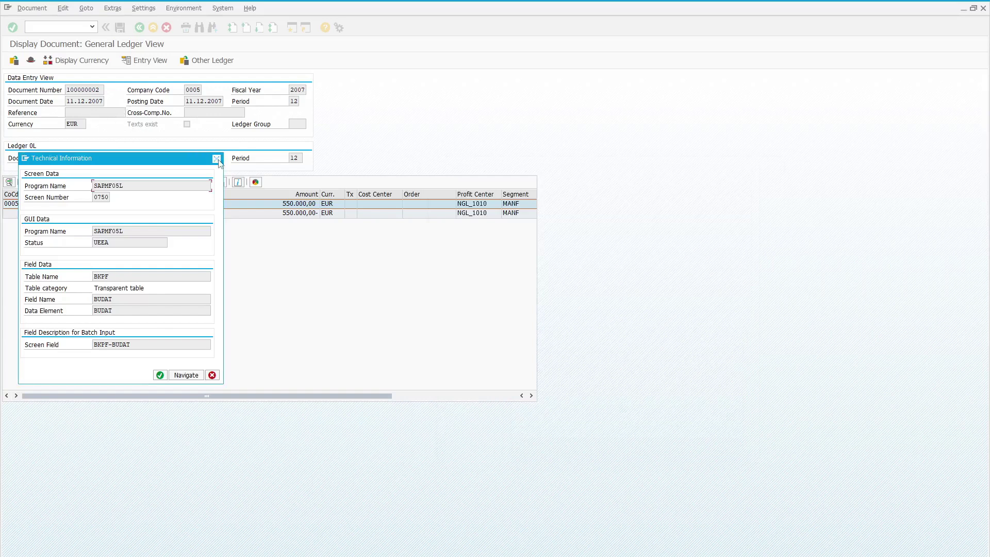
- Paste the Reference field's help heading 'Reference Document Number' into the Notepad notes
left_click(217, 159)
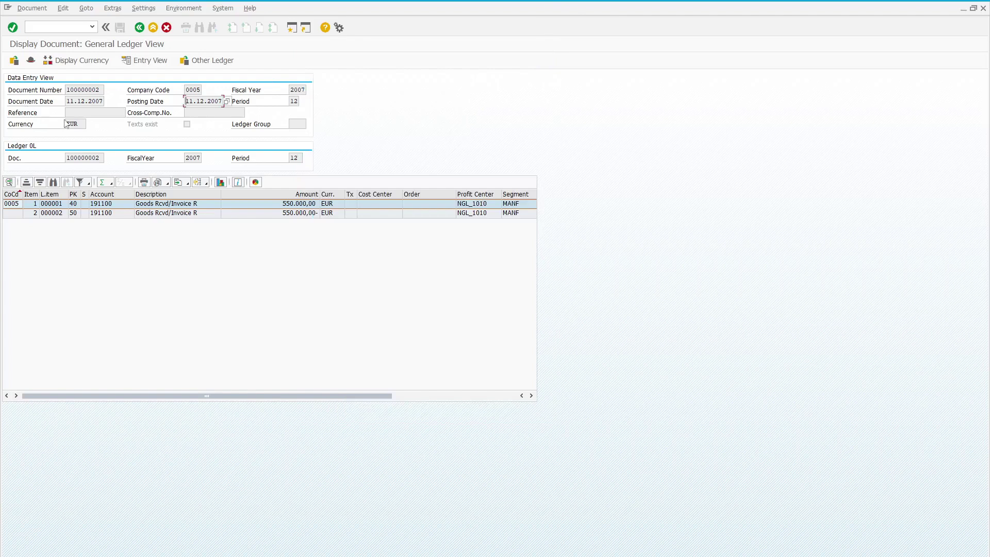
left_click(98, 113)
key("F1")
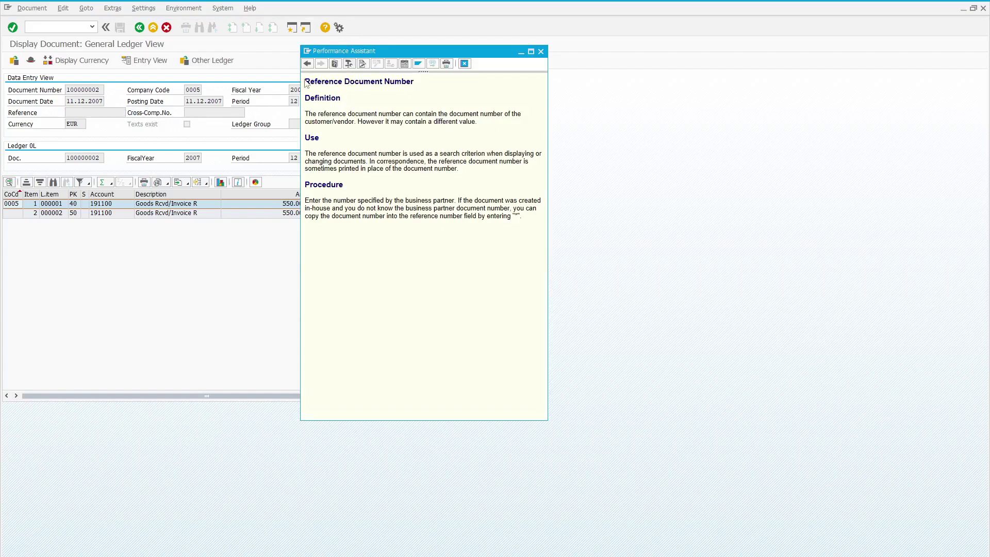
left_click_drag(304, 81, 416, 94)
key("ctrl+c")
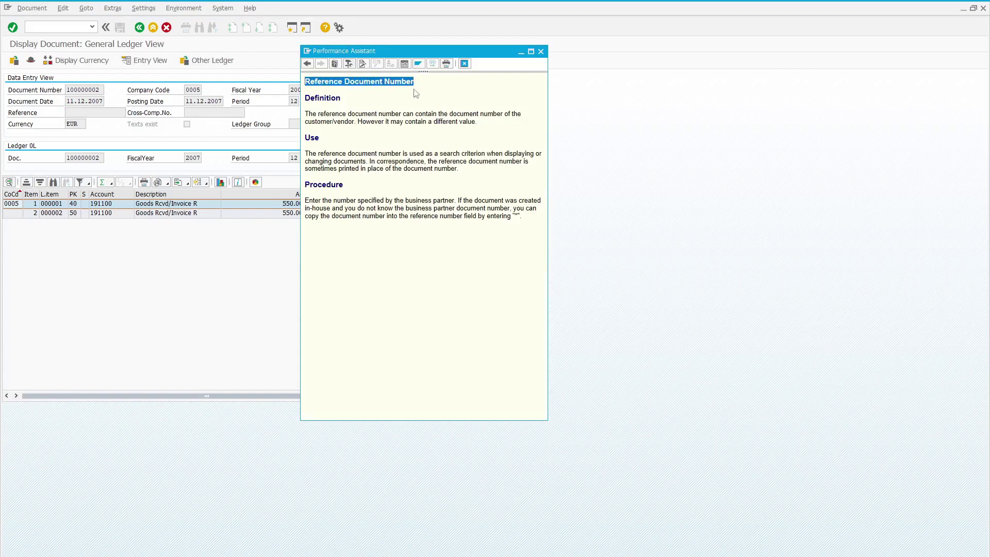
key("alt+Tab")
key("Tab")
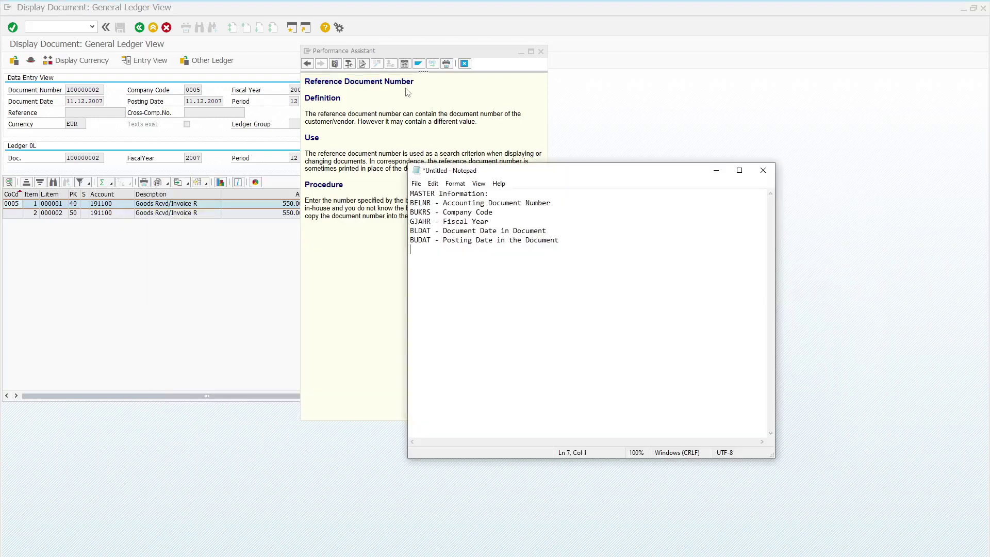
key("ctrl+v")
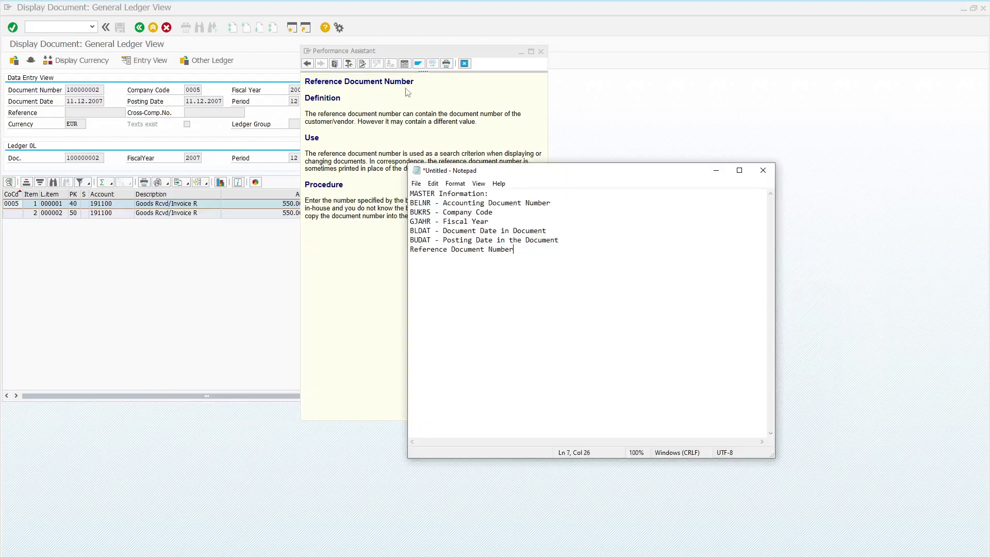
- Copy the field name XBLNR before that heading with a dash, then close both help windows
left_click(349, 63)
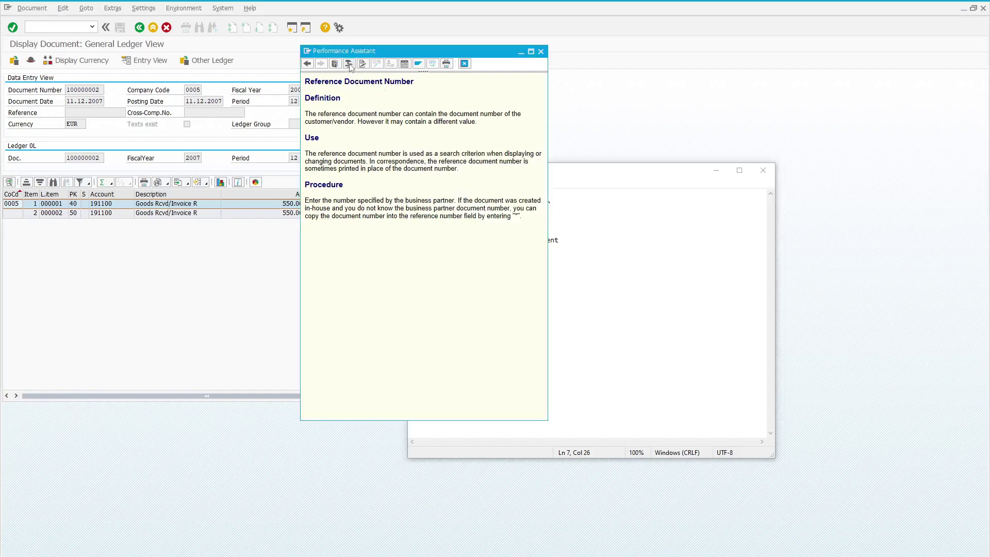
double_click(115, 298)
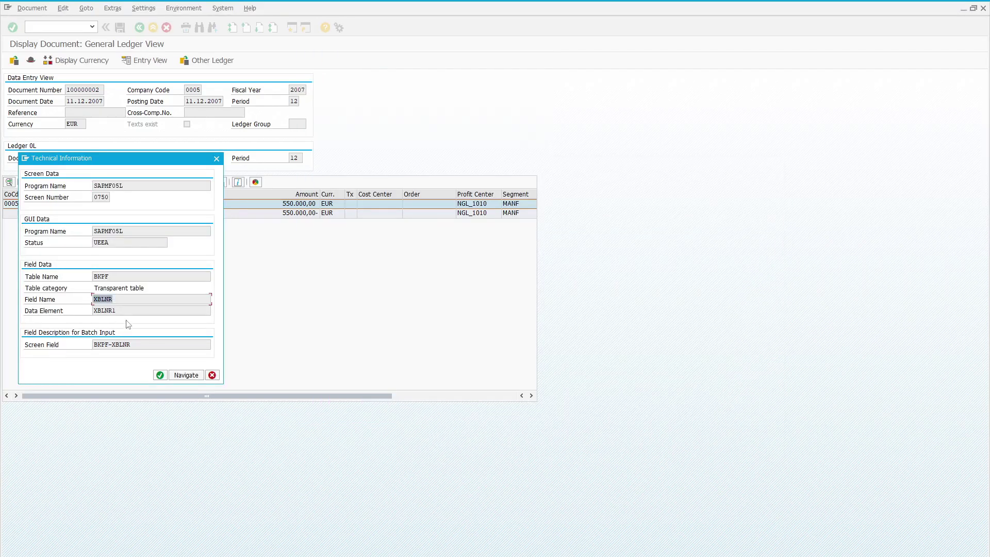
key("ctrl+c")
key("alt+Tab")
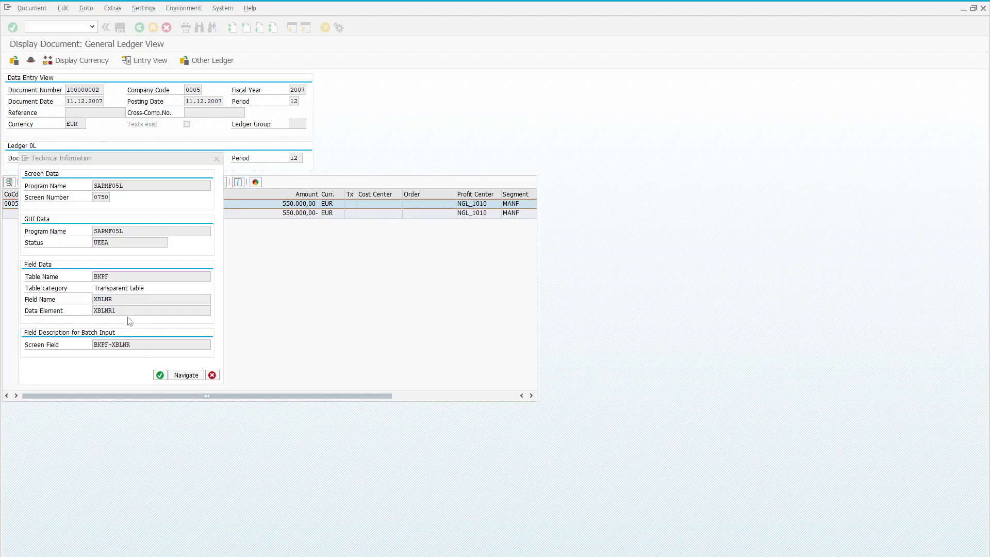
key("alt+Tab")
key("alt+Tab")
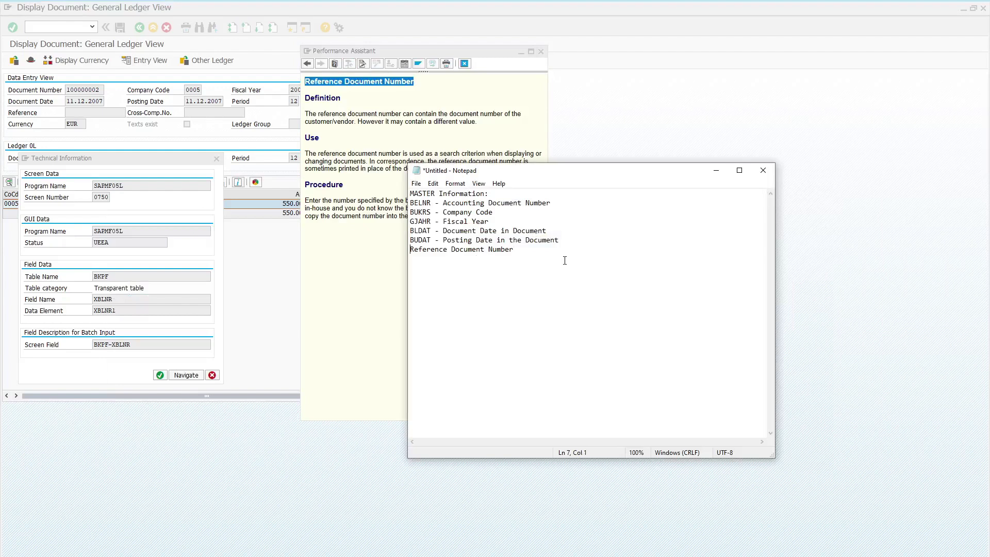
key("ctrl+v")
type("-")
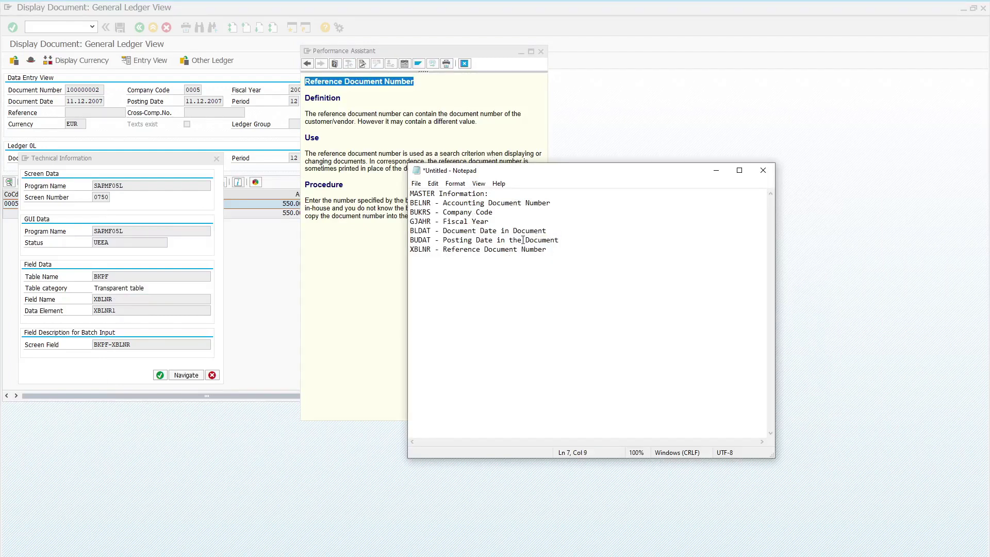
left_click(217, 159)
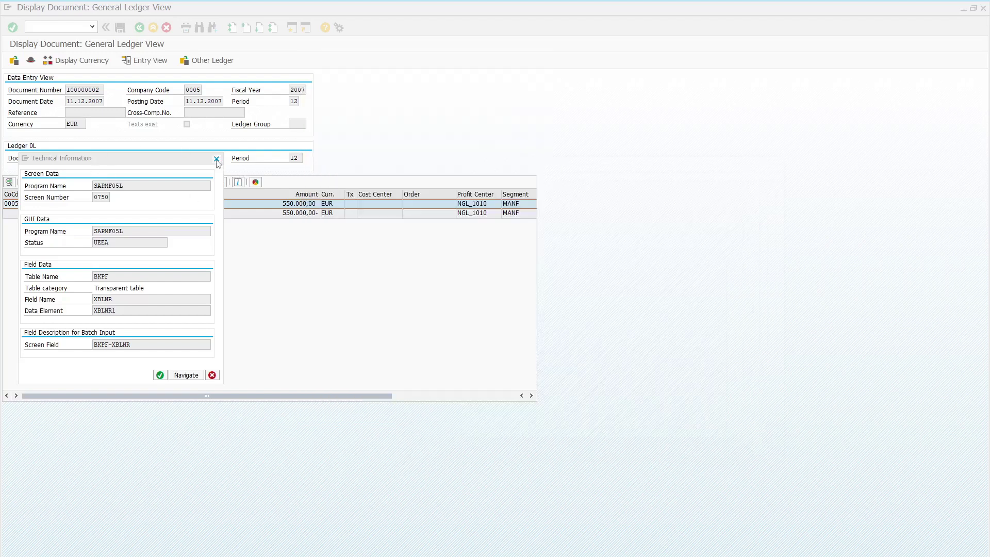
left_click(541, 51)
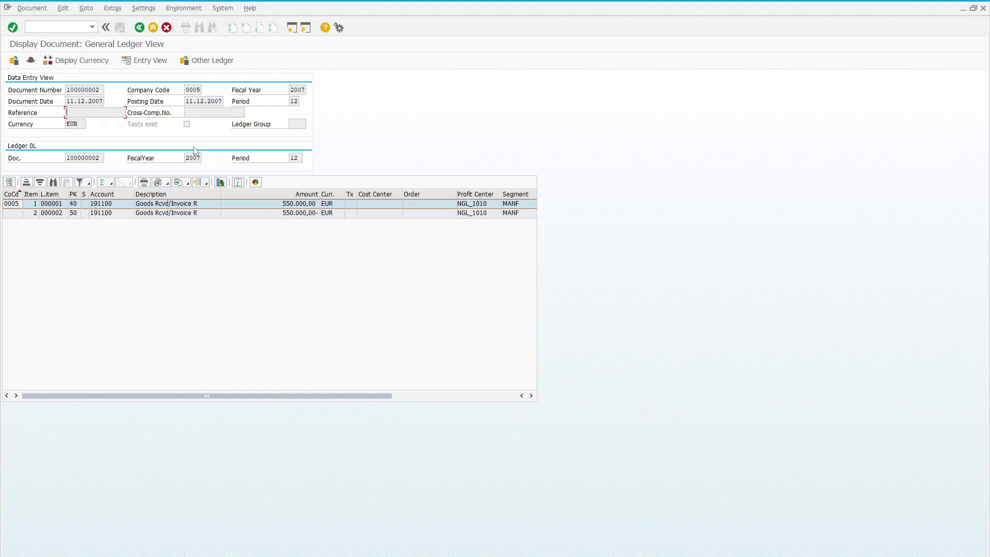
- Look up the Currency field's technical information and add 'WAERS - Currency Key' to the notes
left_click(80, 124)
key("F1")
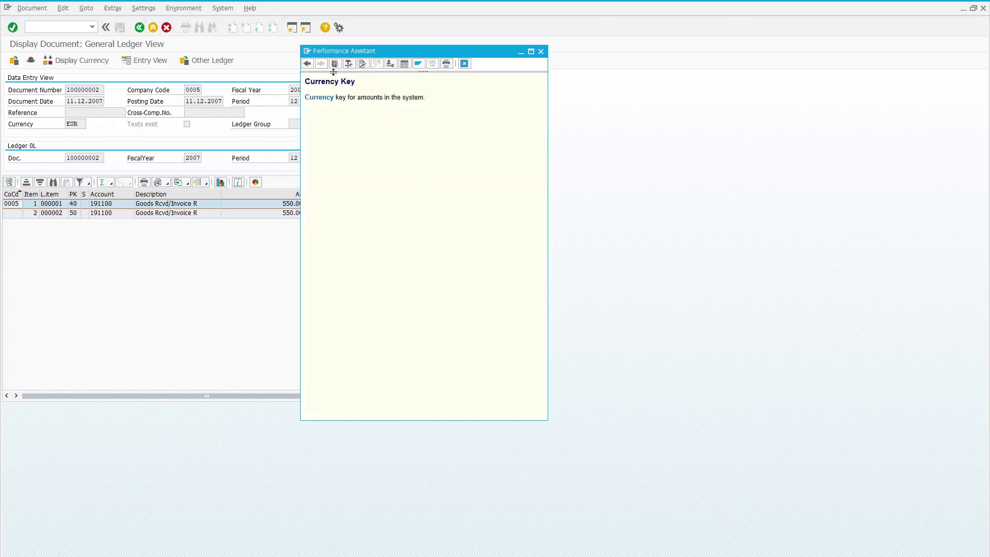
left_click_drag(306, 81, 386, 80)
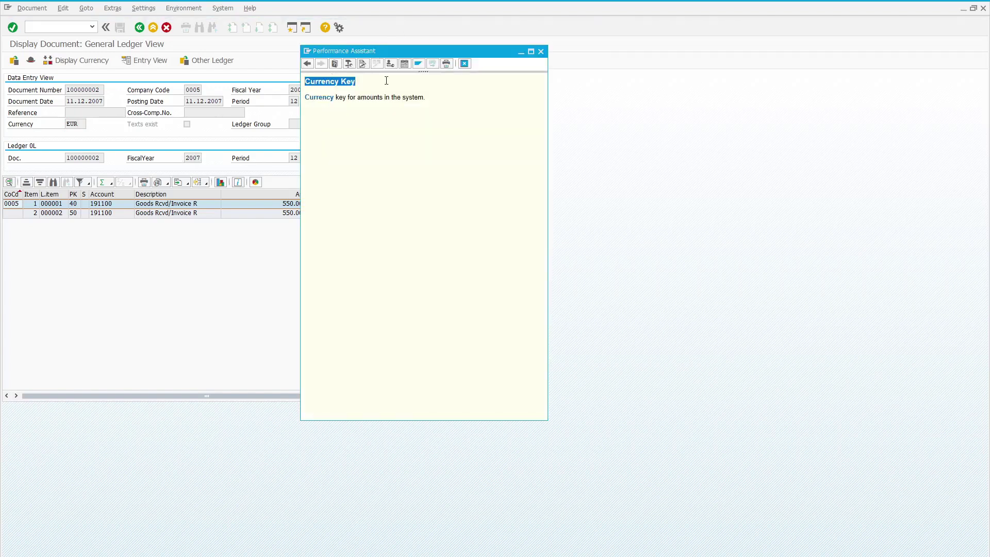
left_click(348, 63)
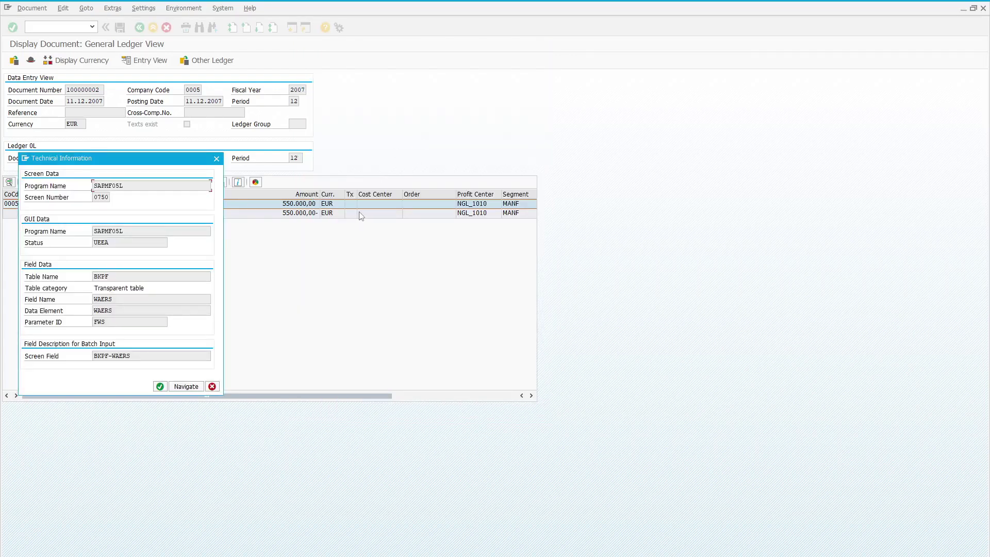
key("alt+Tab")
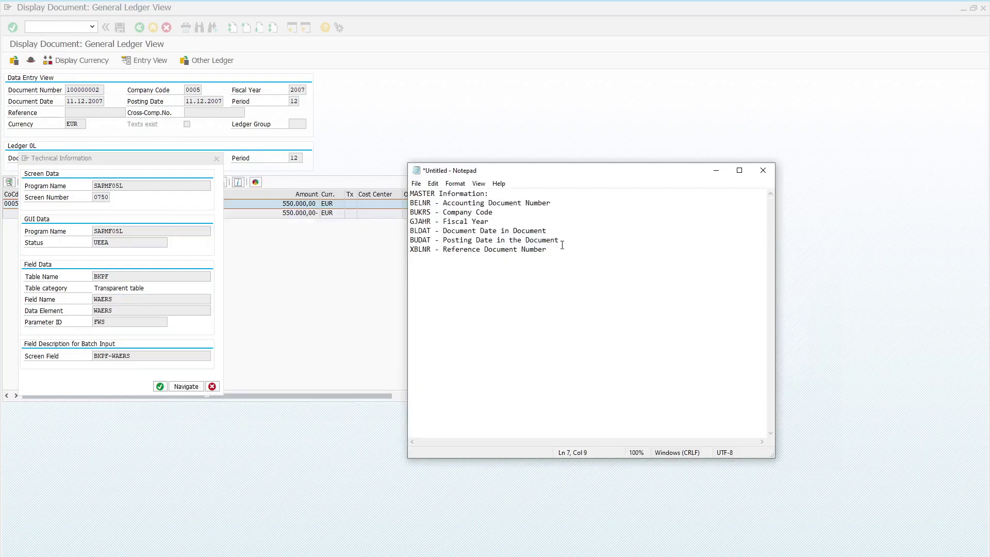
type("Currency Key")
type("W")
type("E")
key("BackSpace")
type("AR")
key("BackSpace")
type("ERS -")
- Insert a line of dashes under the 'MASTER Information:' heading
left_click(413, 203)
key("Return")
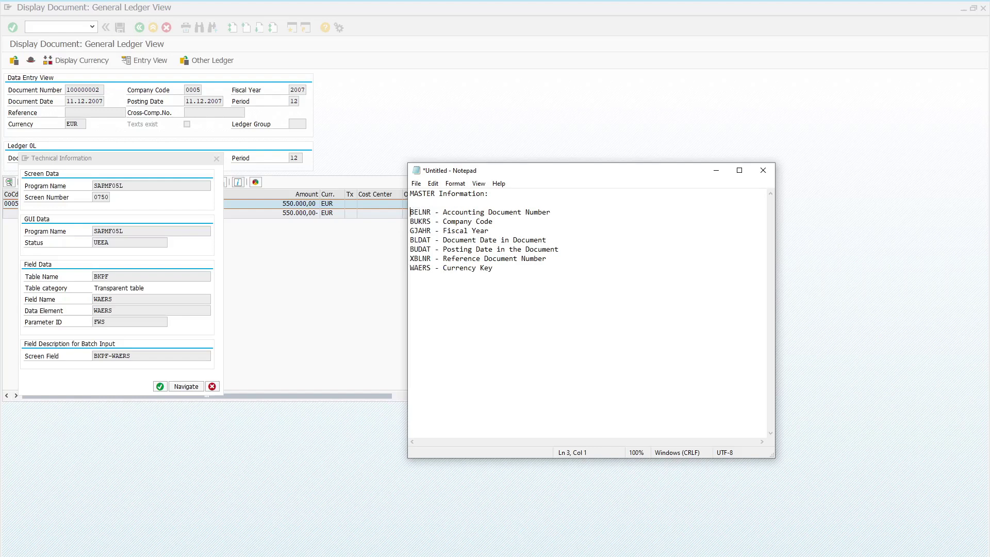
type("-------------------------------------")
- Close the help windows and widen the CoCode, Line item, Posting Key and SGL Ind. columns
left_click(217, 159)
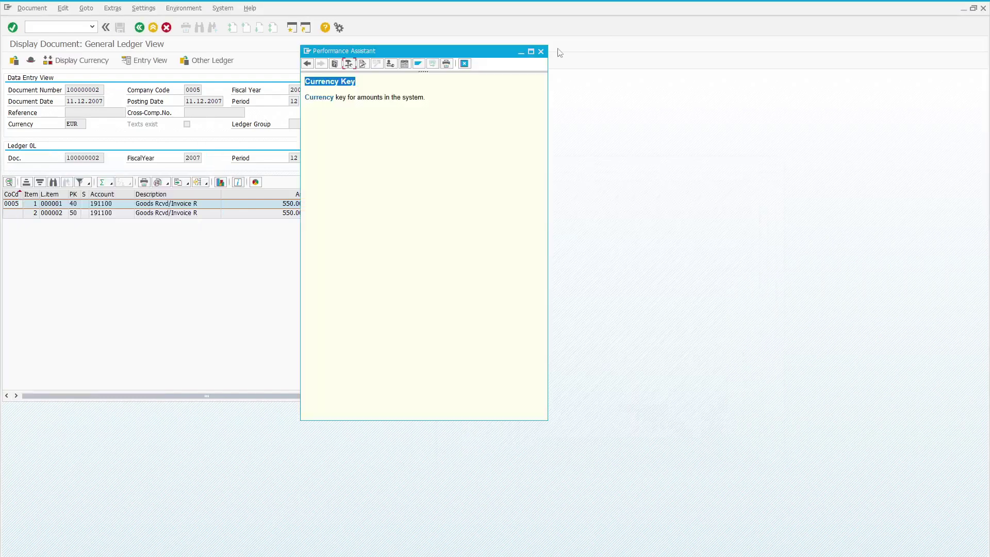
left_click(541, 51)
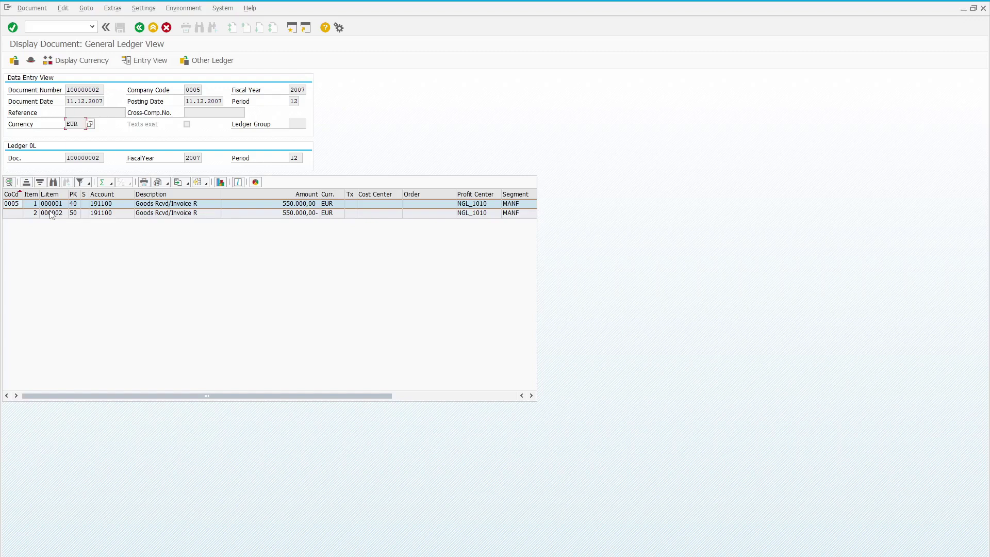
left_click_drag(24, 195, 37, 196)
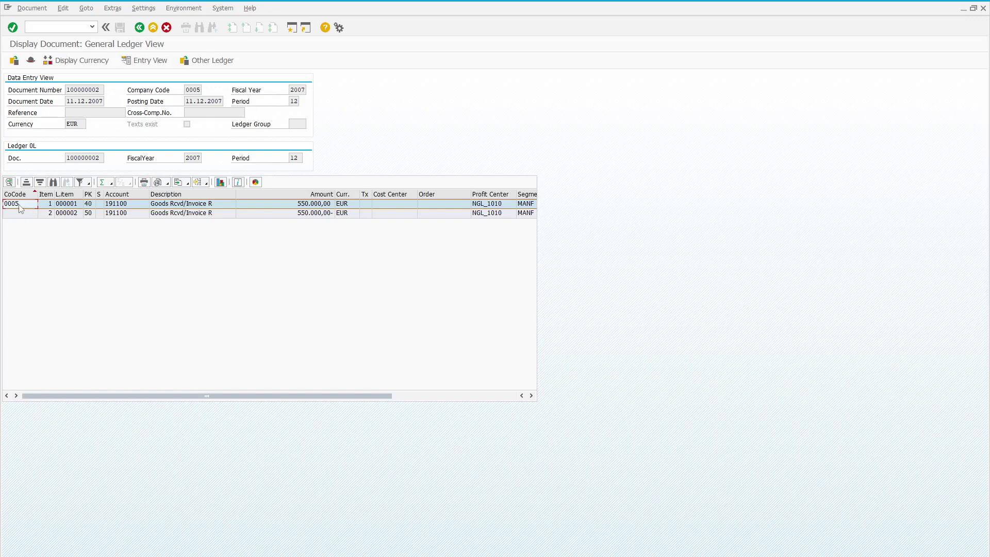
left_click_drag(54, 195, 63, 195)
left_click(52, 205)
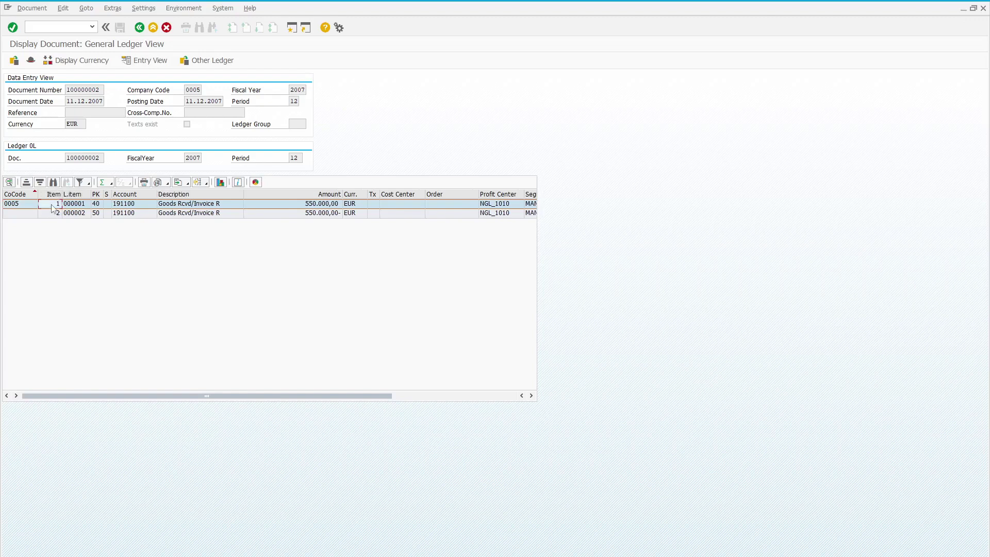
left_click_drag(62, 195, 77, 194)
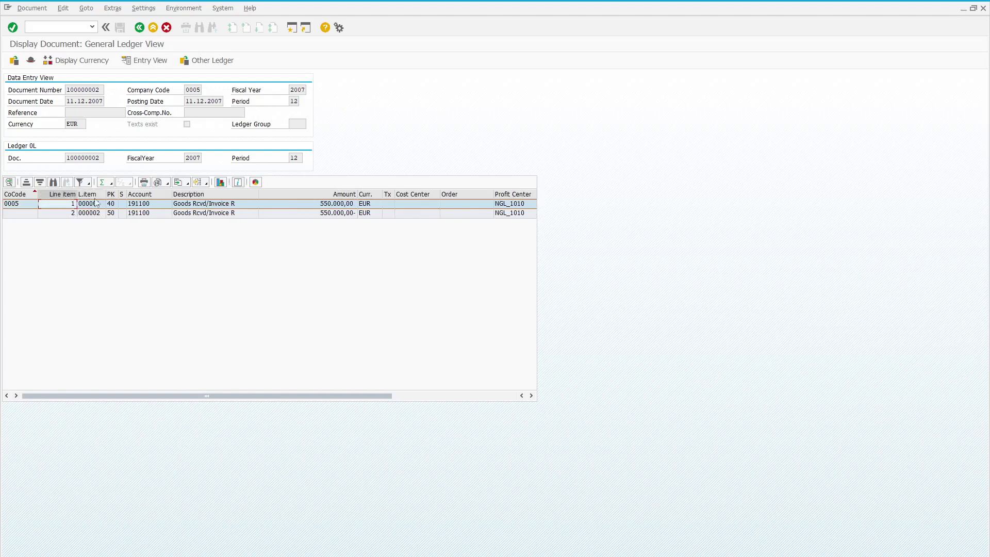
double_click(118, 195)
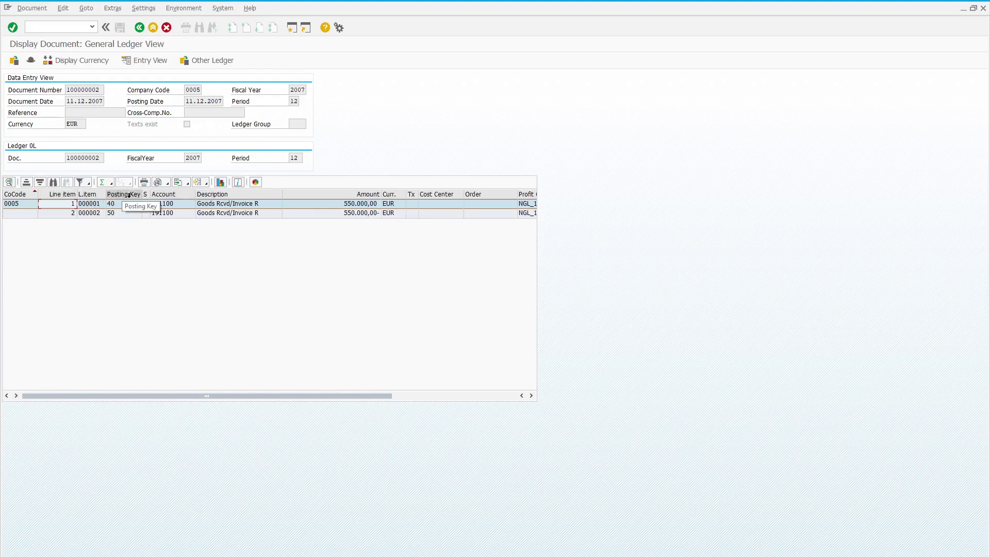
left_click_drag(148, 194, 179, 196)
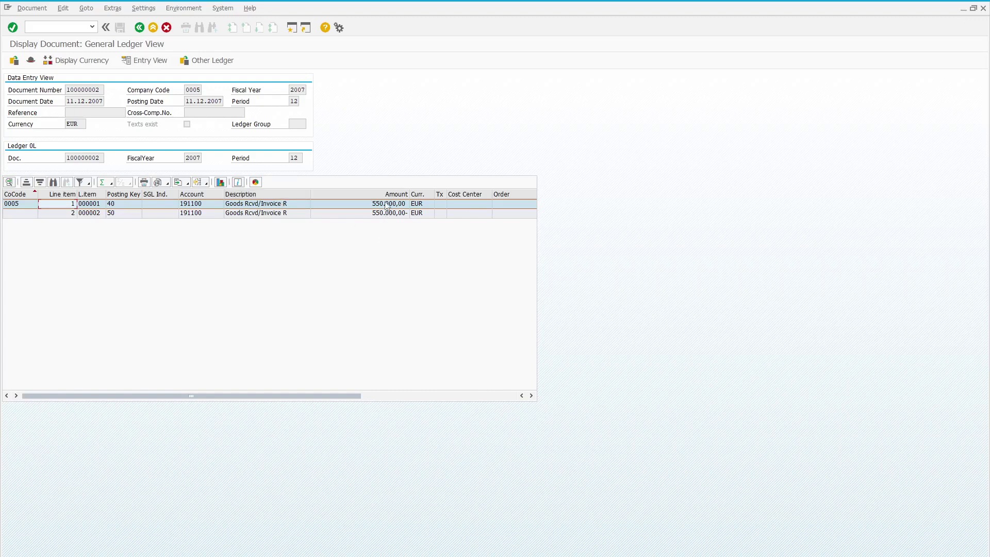
- Widen the Amount column, then select the Currency column and the EUR currency value
left_click_drag(409, 194, 418, 193)
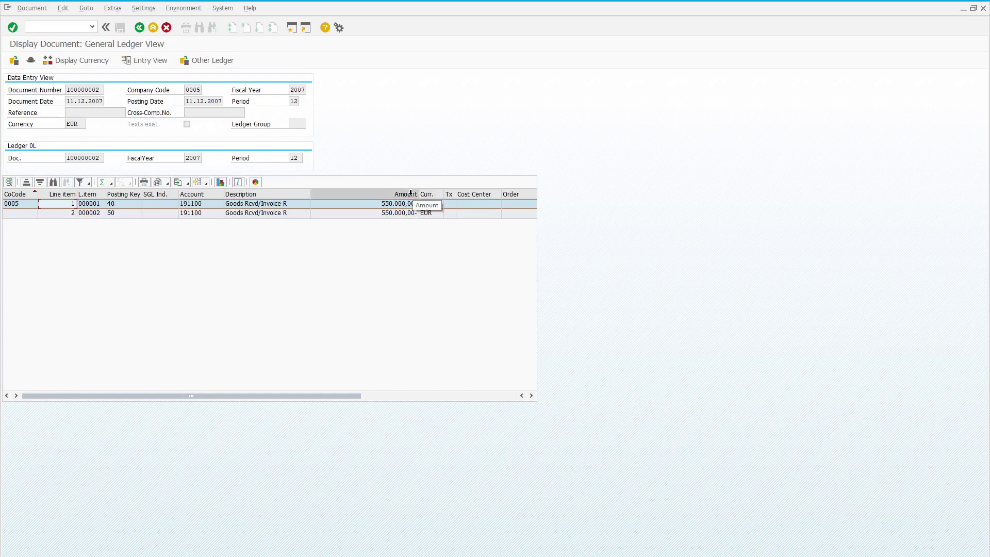
left_click(411, 194)
left_click(433, 196)
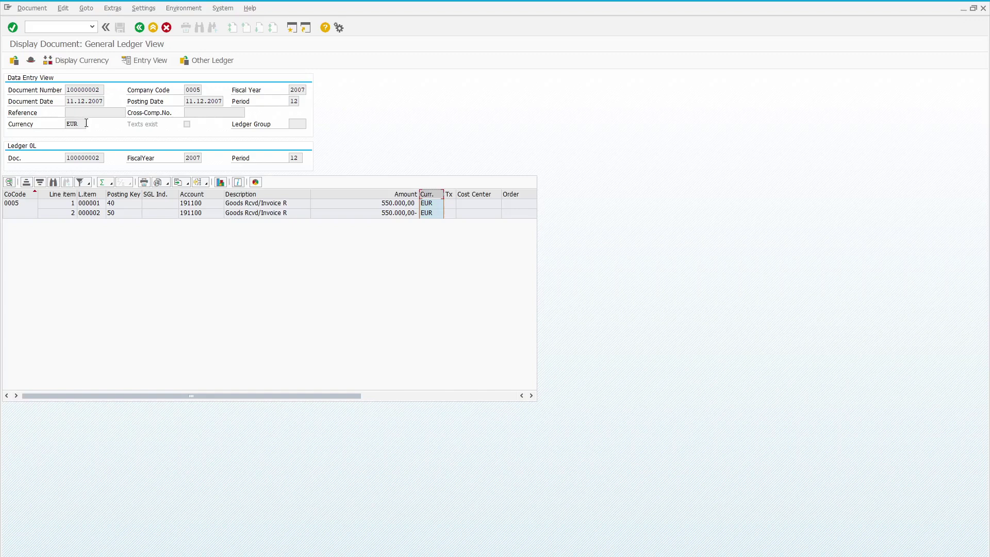
left_click_drag(86, 124, 56, 123)
- Select the L.item, Posting Key, Account and Amount columns, ending on the first row's L.item cell
left_click(89, 194)
left_click(116, 196)
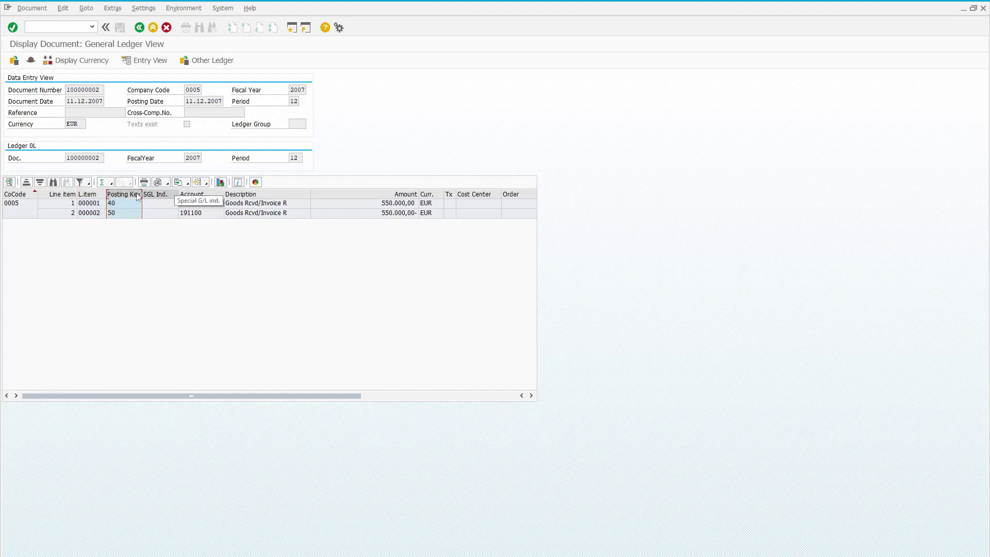
left_click(193, 194)
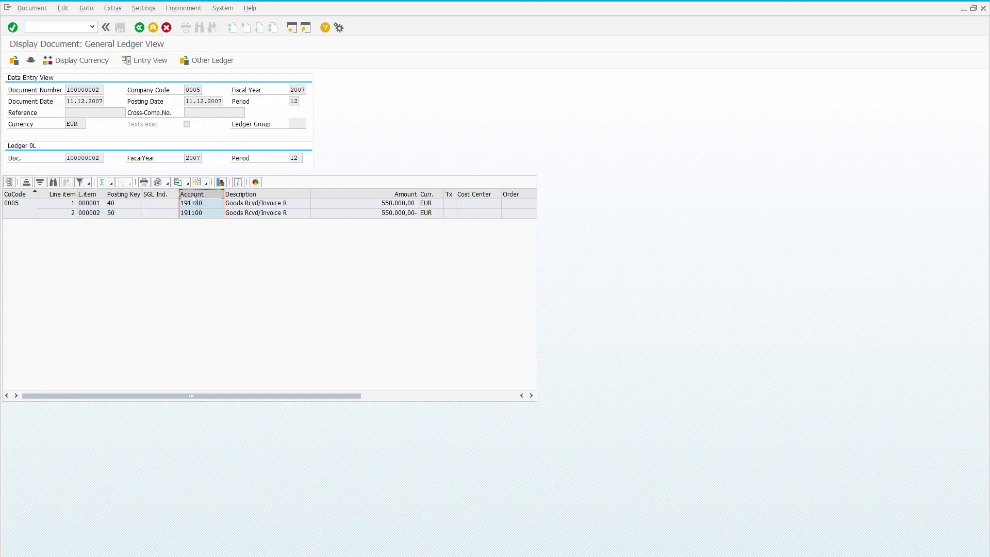
left_click(391, 195)
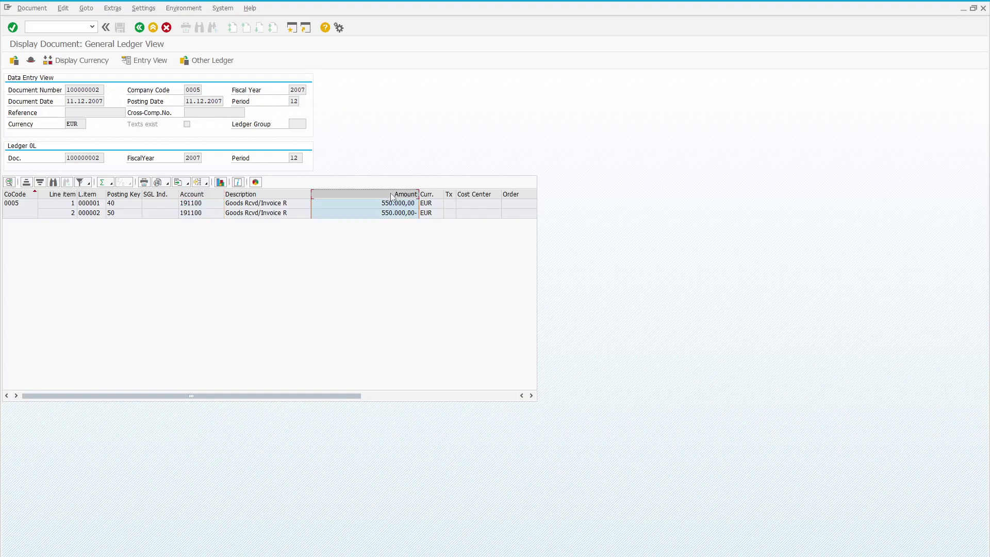
left_click(94, 204)
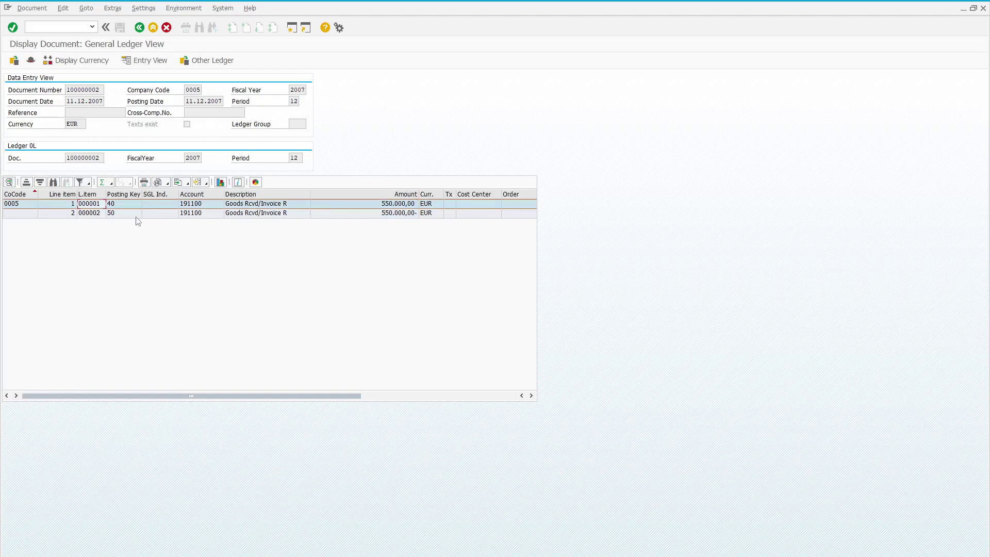
- Get F1 help titled 'Number of Line Item Within Accounting Document', select its heading, return to Notepad
key("F1")
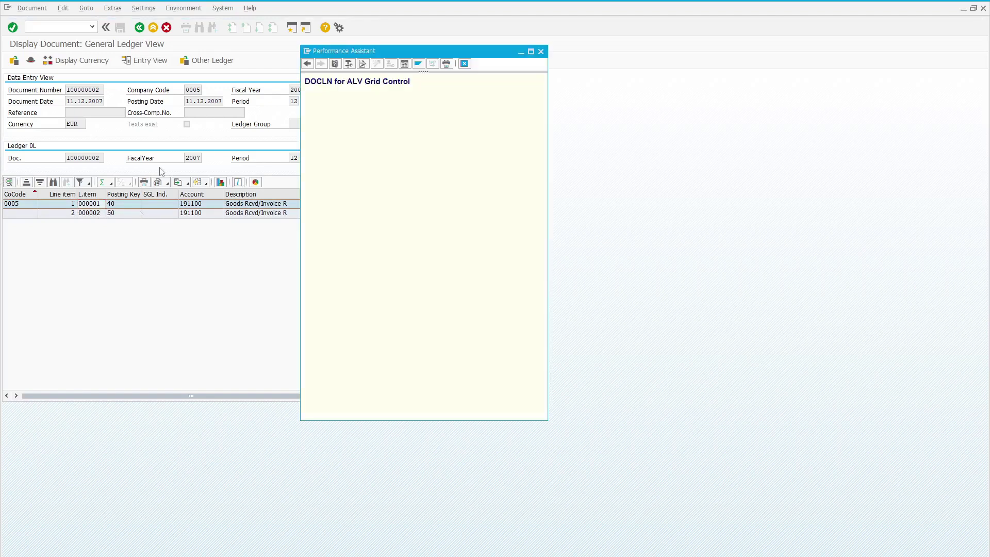
left_click(541, 51)
left_click(96, 194)
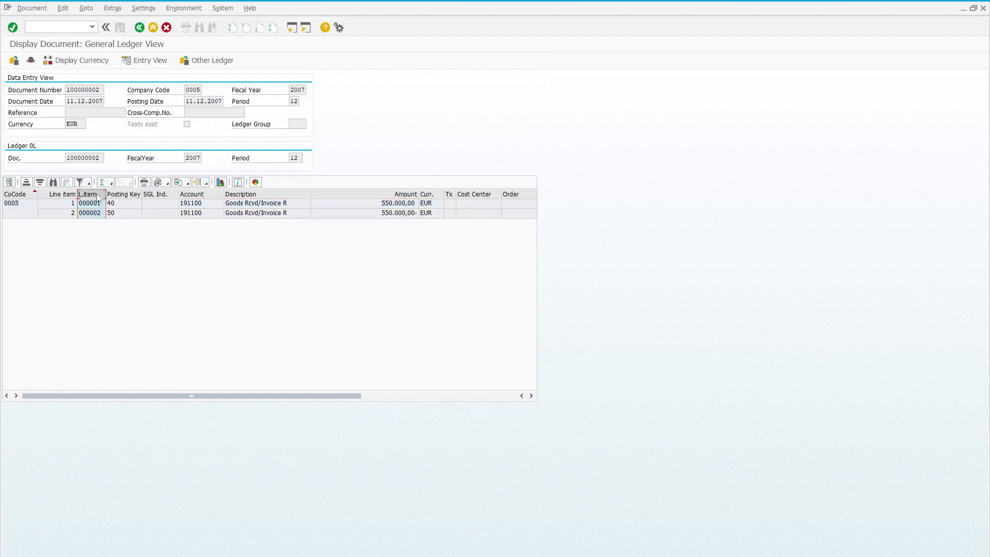
key("F1")
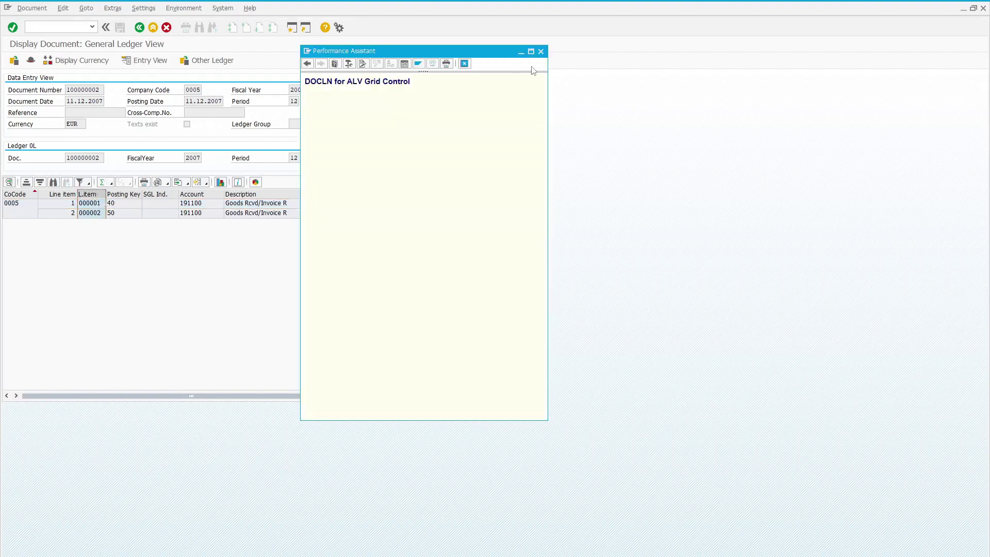
left_click(541, 51)
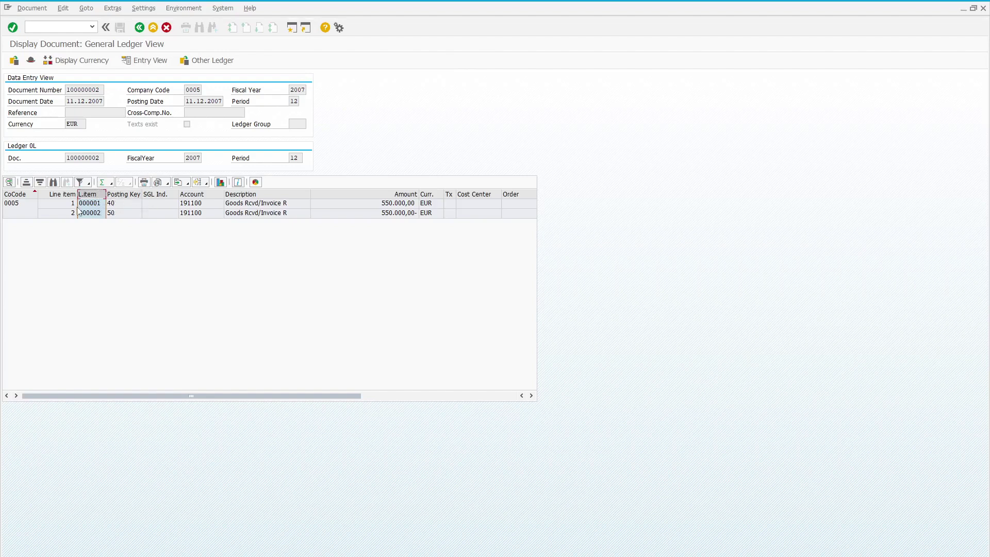
left_click(66, 197)
key("F1")
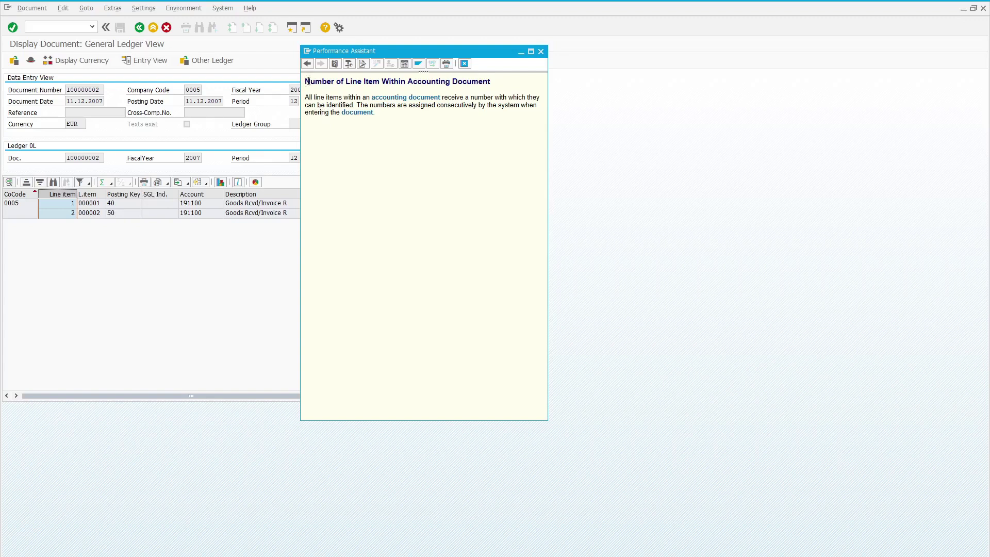
left_click_drag(308, 81, 494, 87)
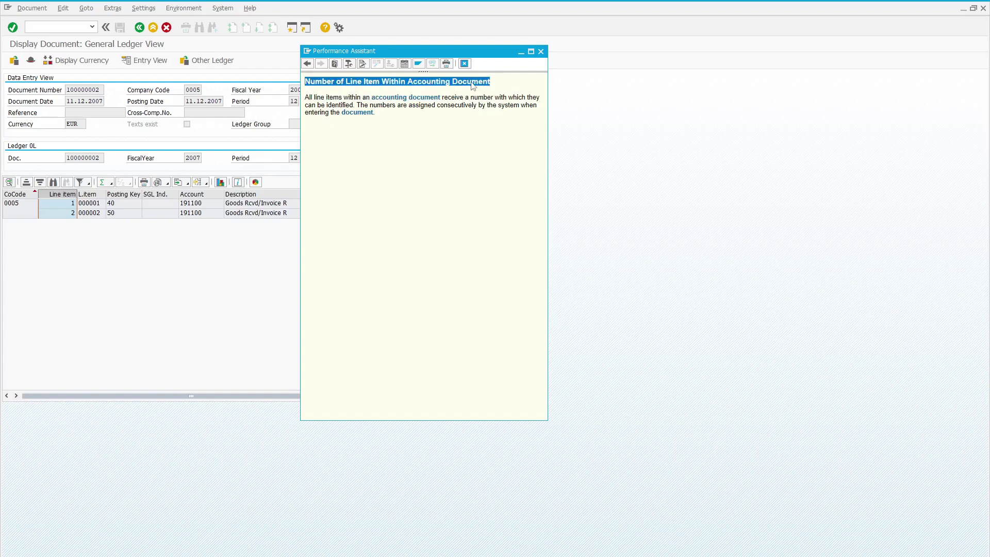
key("alt+Tab")
key("alt+Tab")
key("alt+Tab")
- Start new lines below the Notepad master list and check the ledger's Posting Key and Description columns
left_click(511, 270)
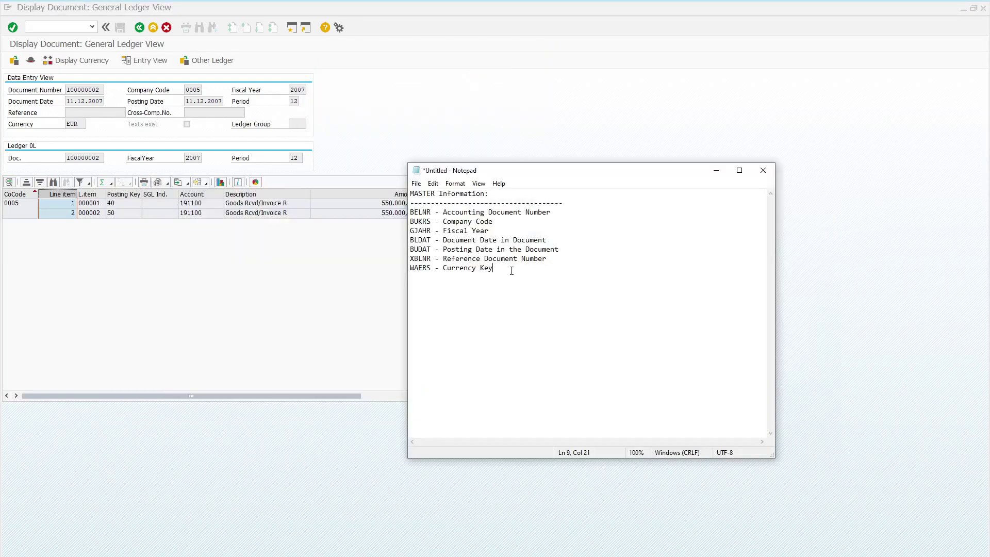
key("Return")
key("Return")
key("Return")
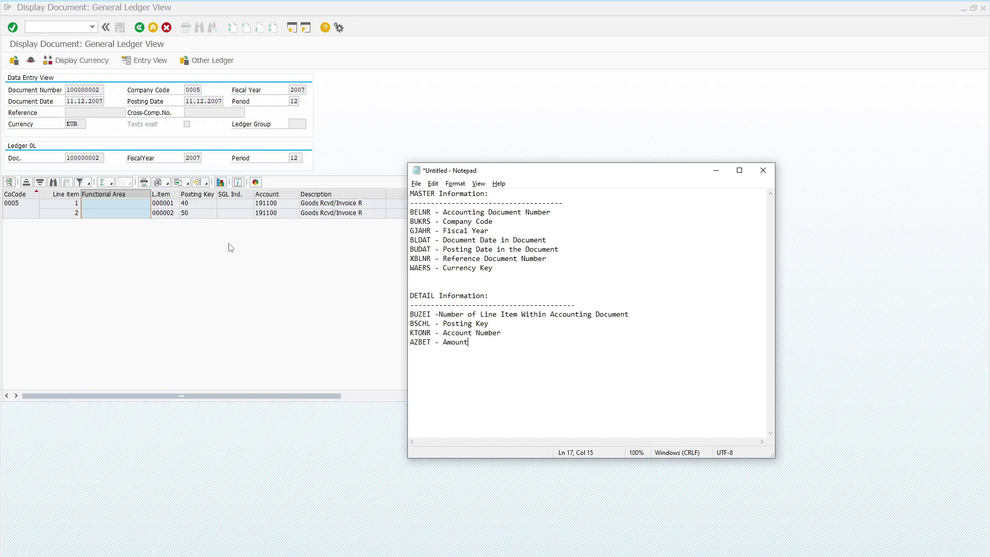
left_click_drag(586, 170, 625, 242)
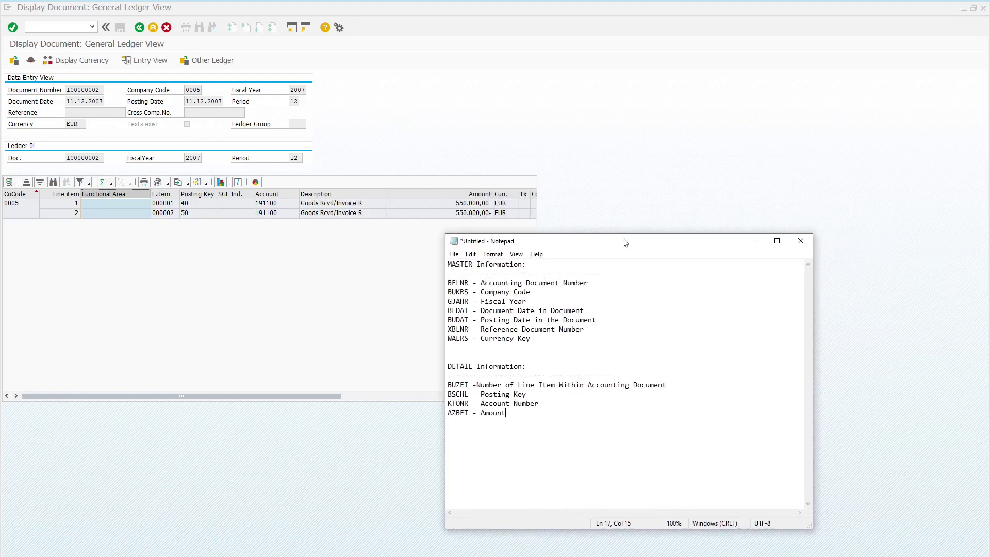
left_click(161, 194)
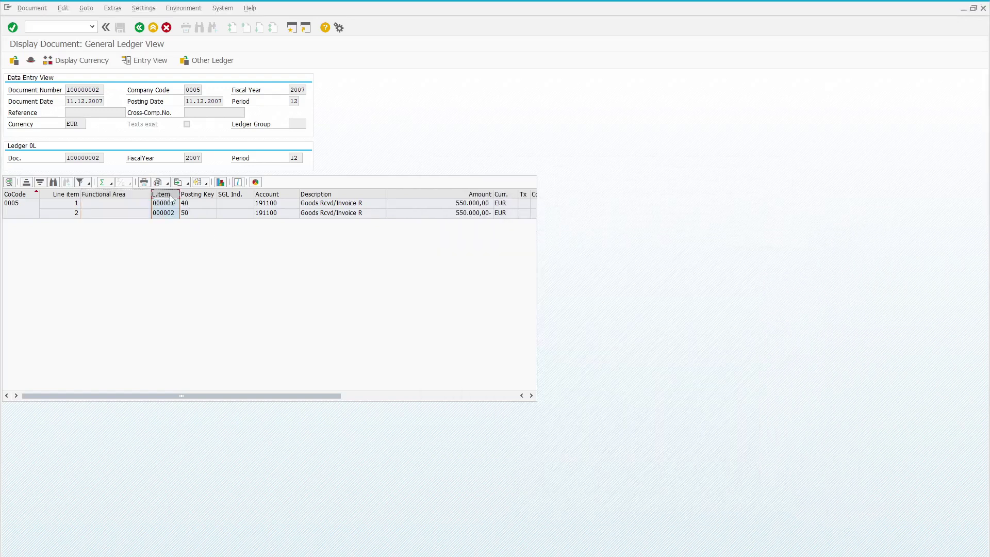
left_click(197, 194)
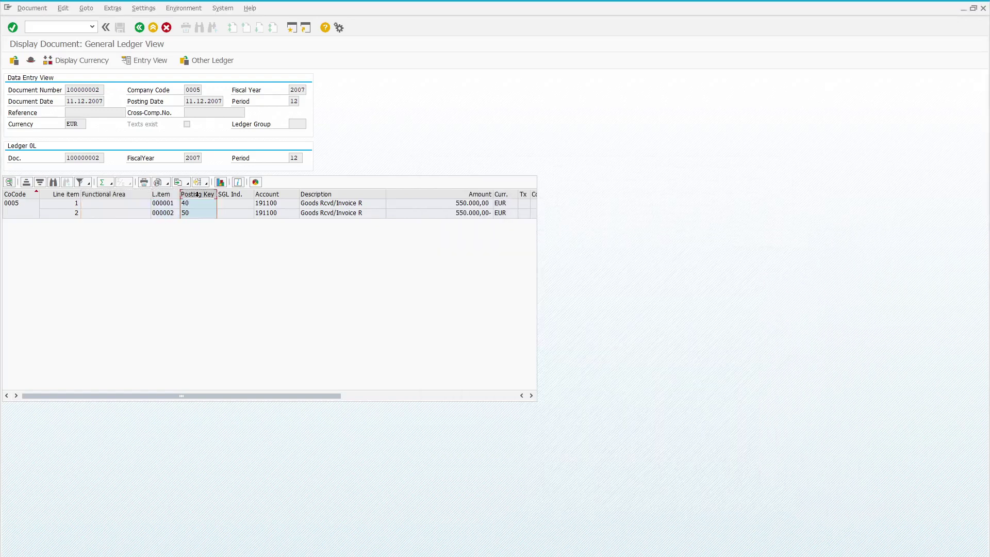
left_click(339, 195)
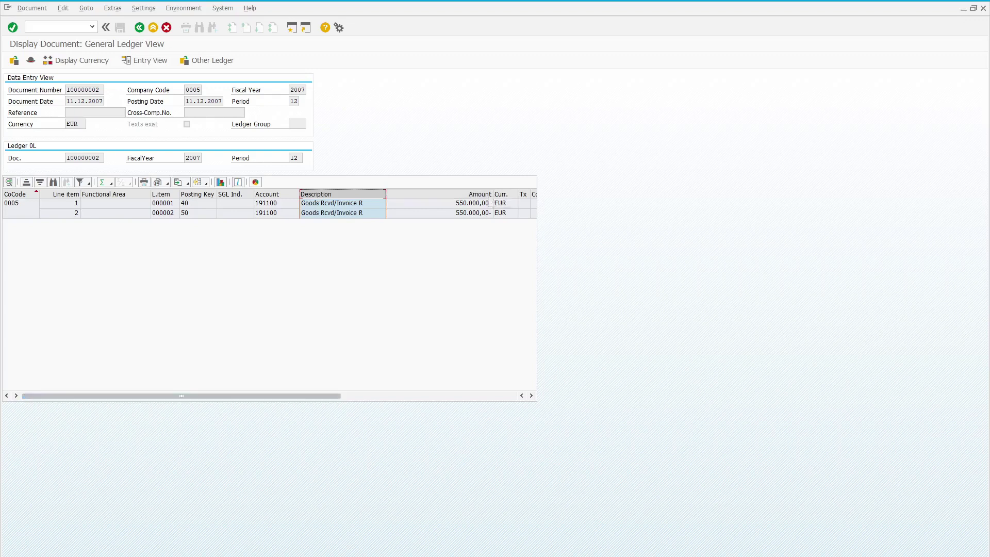
- Select the detail field lines in Notepad, then return to the ledger document
key("alt+Tab")
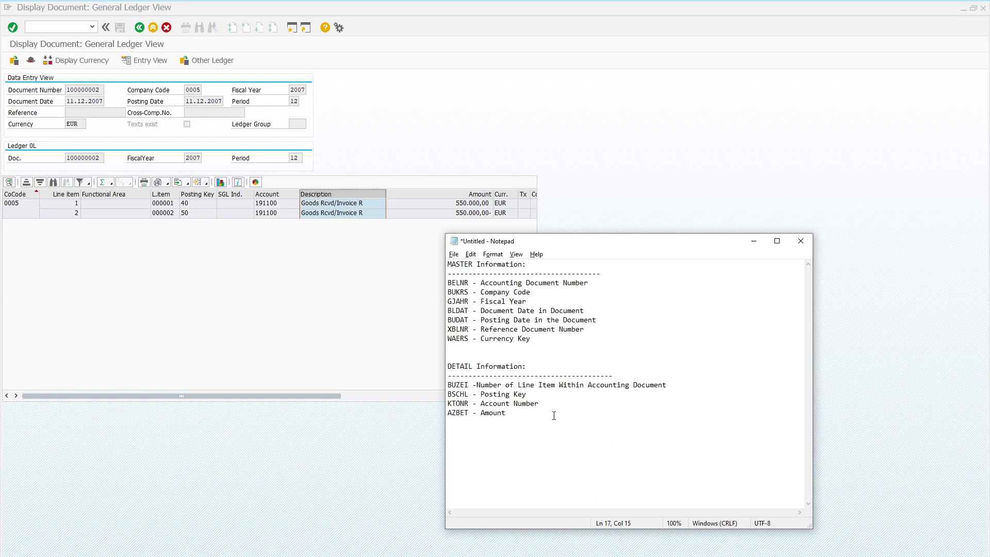
left_click_drag(519, 416, 447, 387)
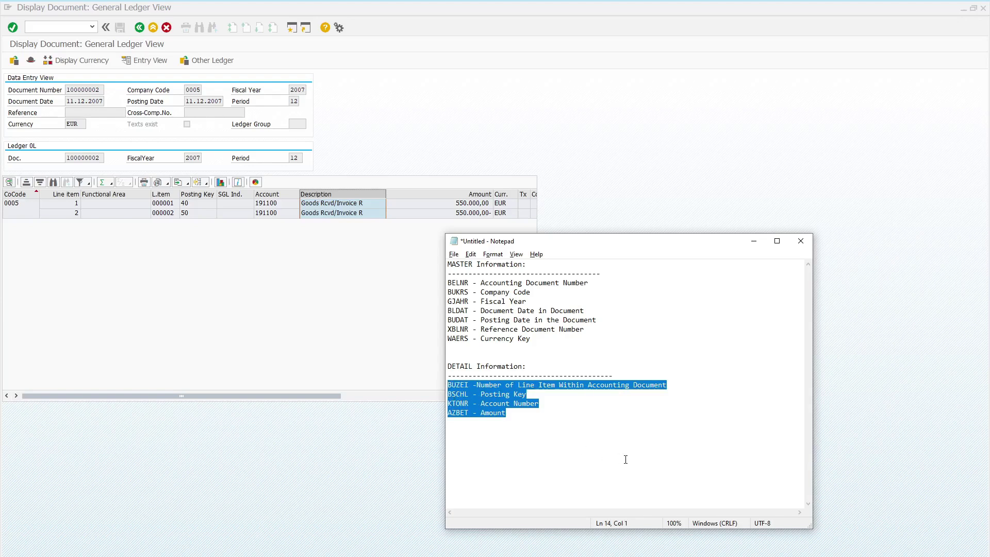
left_click(341, 251)
left_click_drag(341, 406, 490, 404)
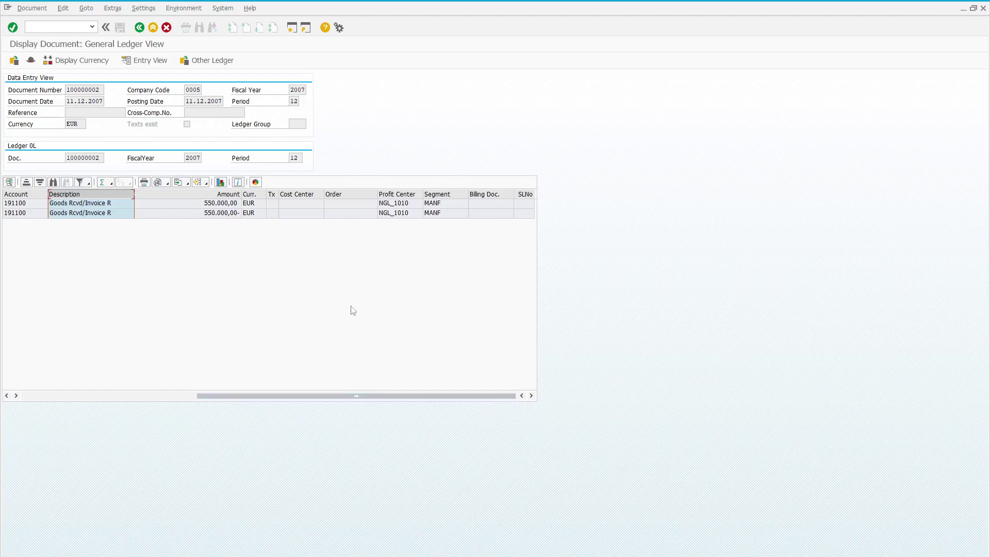
- Select the Cost Center and Order columns, then bring up the layout settings from the Order header
left_click(300, 194)
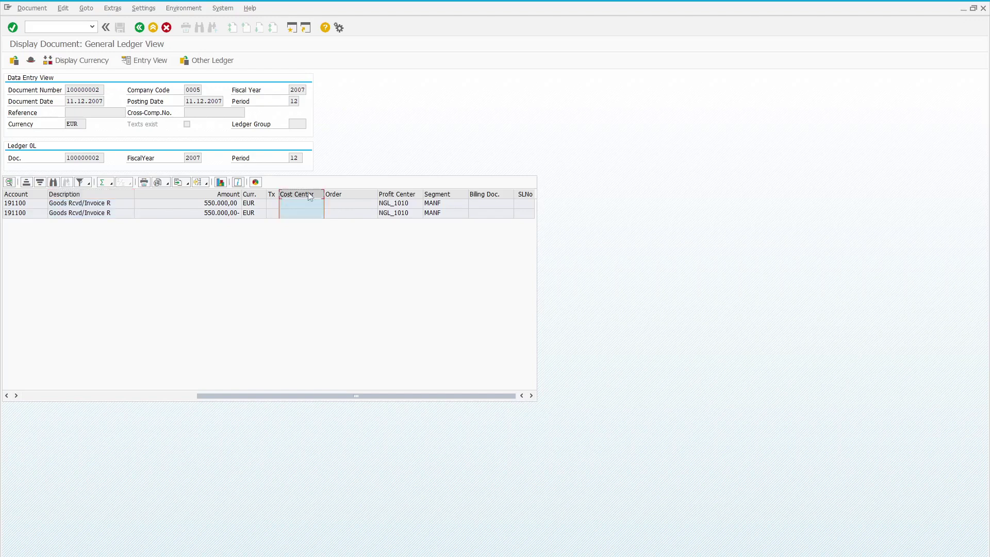
left_click(352, 194)
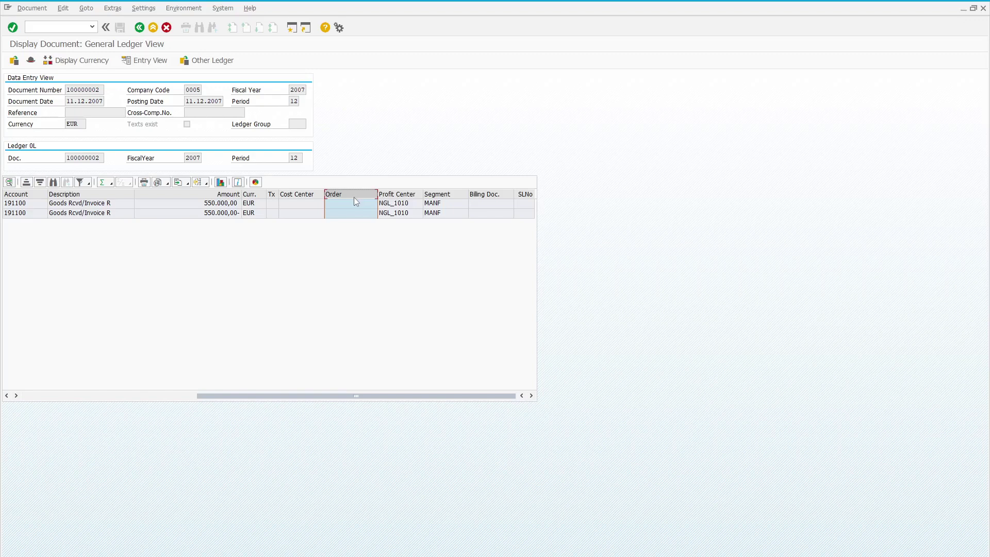
mouse_move(427, 397)
left_mouse_down()
mouse_move(227, 397)
mouse_move(436, 398)
left_mouse_up()
right_click(343, 199)
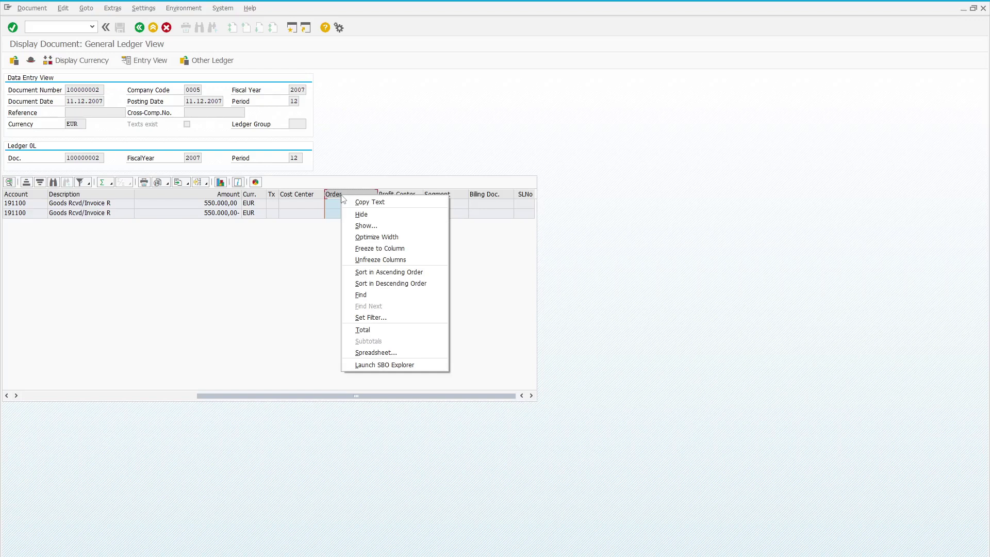
left_click(352, 227)
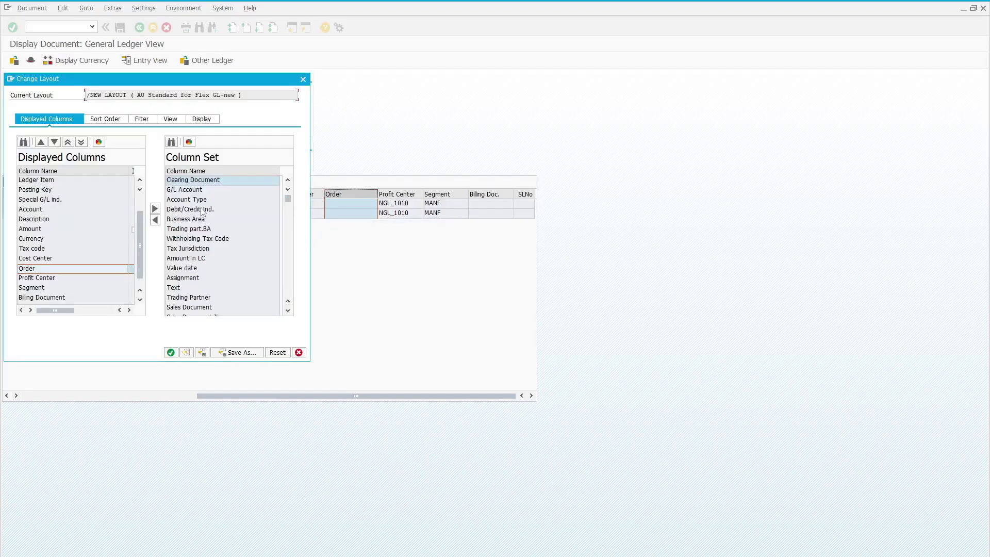
- Move Business Area from the column set into the displayed columns and apply the layout
scroll(216, 227, "down", 3)
scroll(236, 259, "down", 12)
scroll(242, 258, "down", 5)
scroll(242, 258, "down", 4)
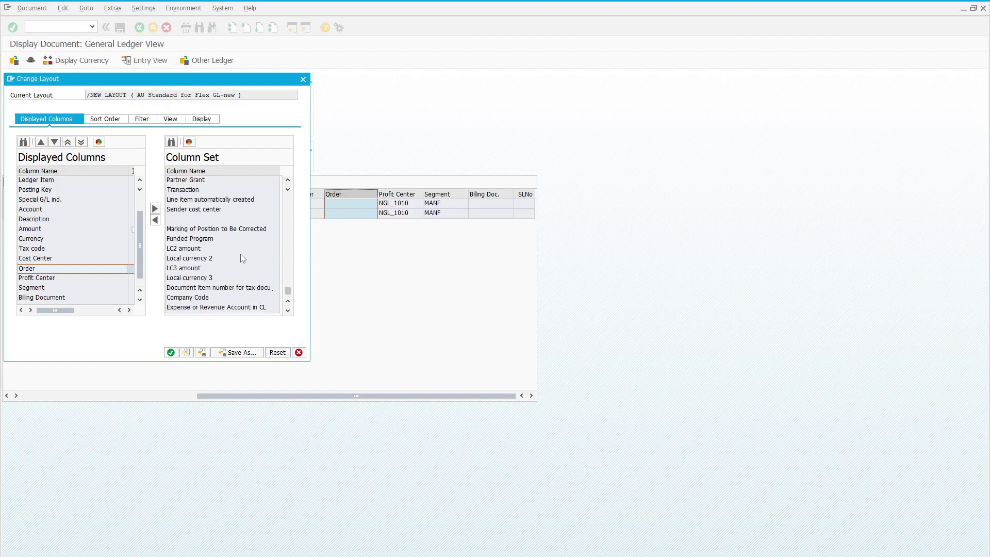
scroll(243, 258, "up", 10)
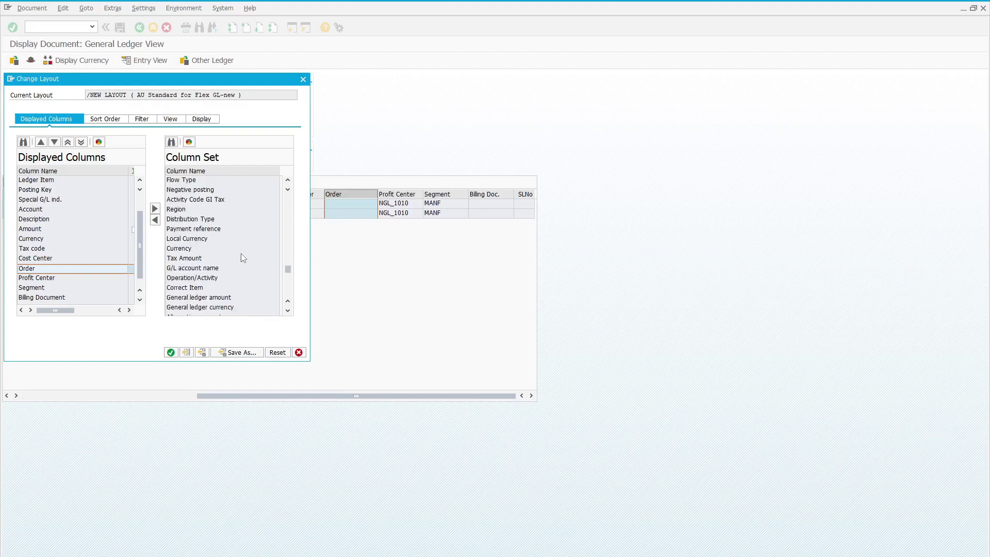
scroll(246, 256, "up", 5)
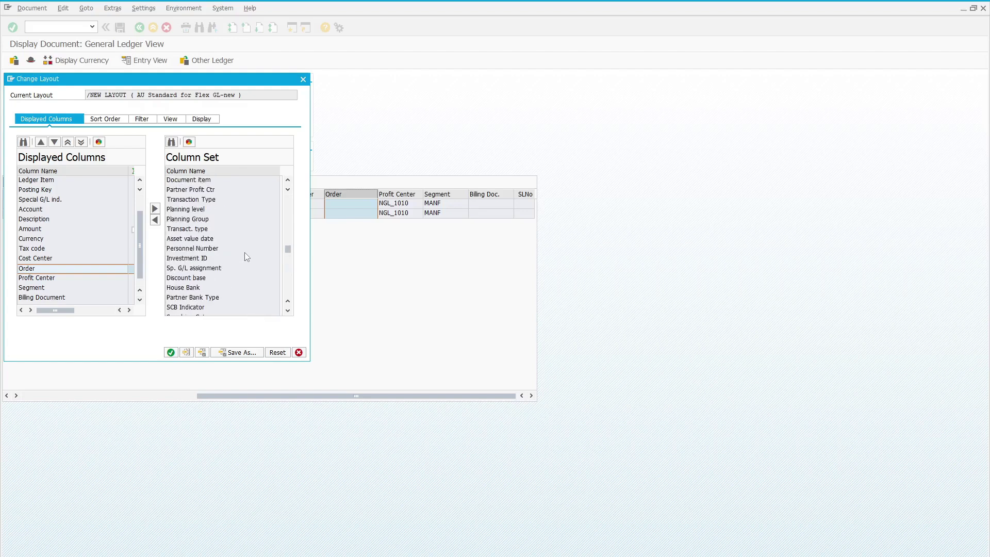
scroll(246, 256, "up", 5)
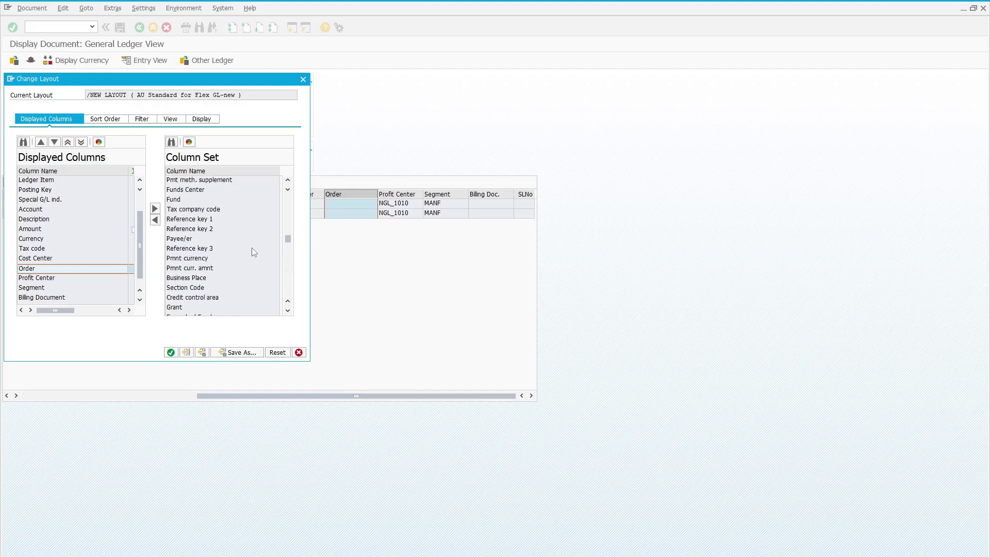
scroll(212, 241, "up", 4)
scroll(211, 240, "up", 10)
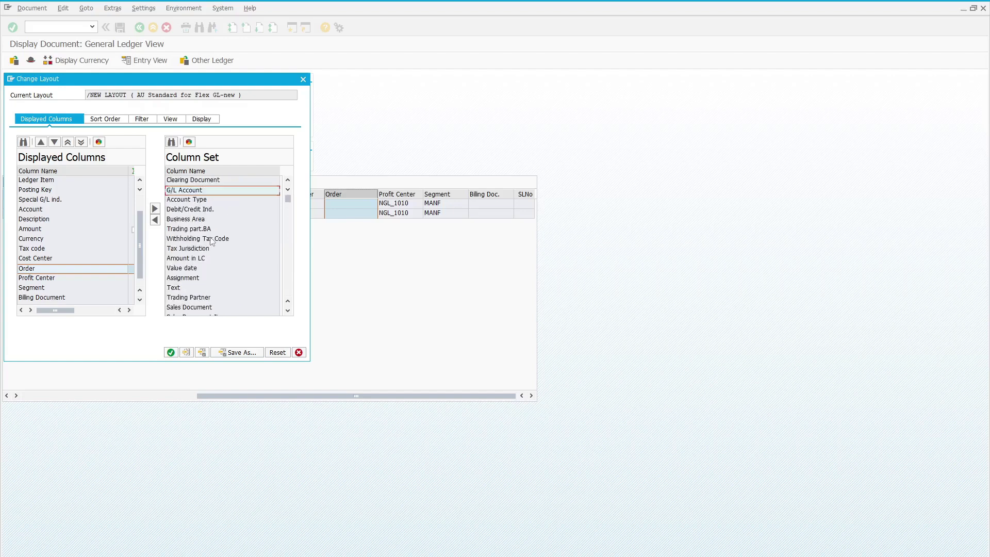
left_click(199, 219)
left_click(155, 220)
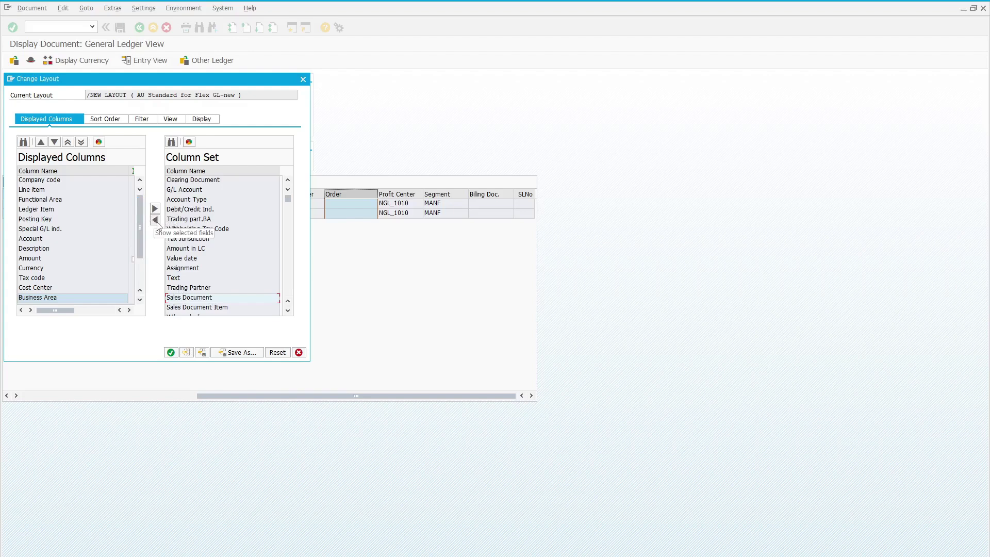
left_click(170, 352)
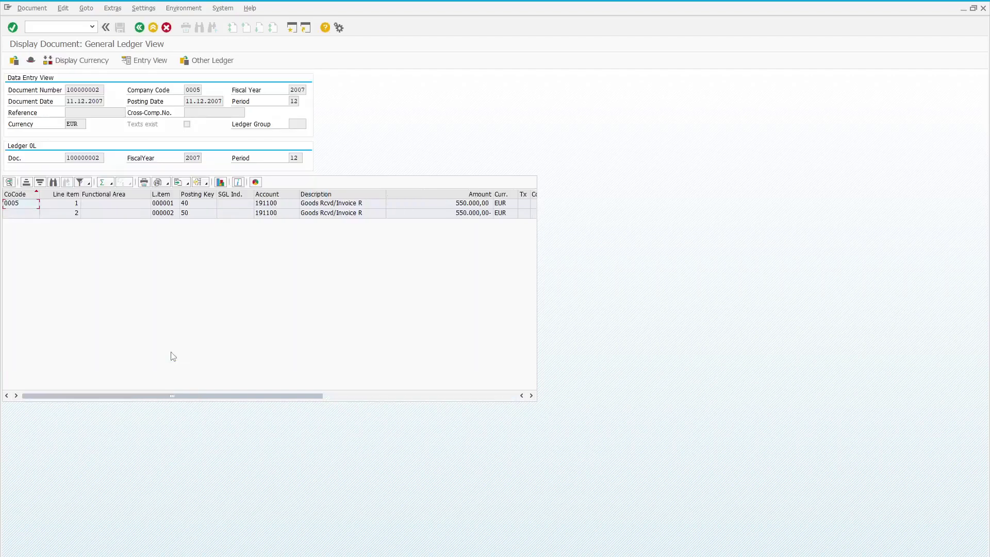
- Show Functional Area's F1 technical information and select its data element FKBER in table BSEG_ALV
left_click(108, 195)
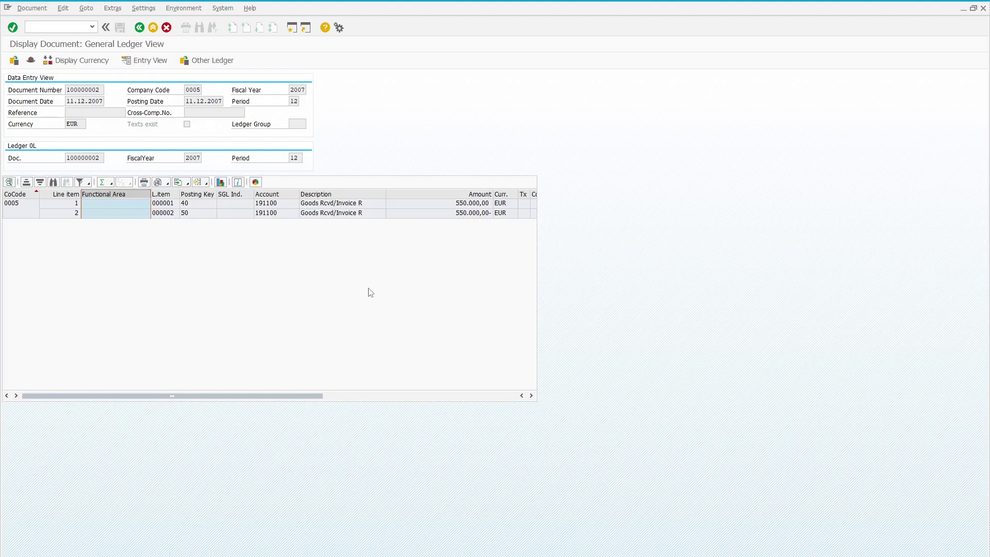
key("F1")
left_click(350, 63)
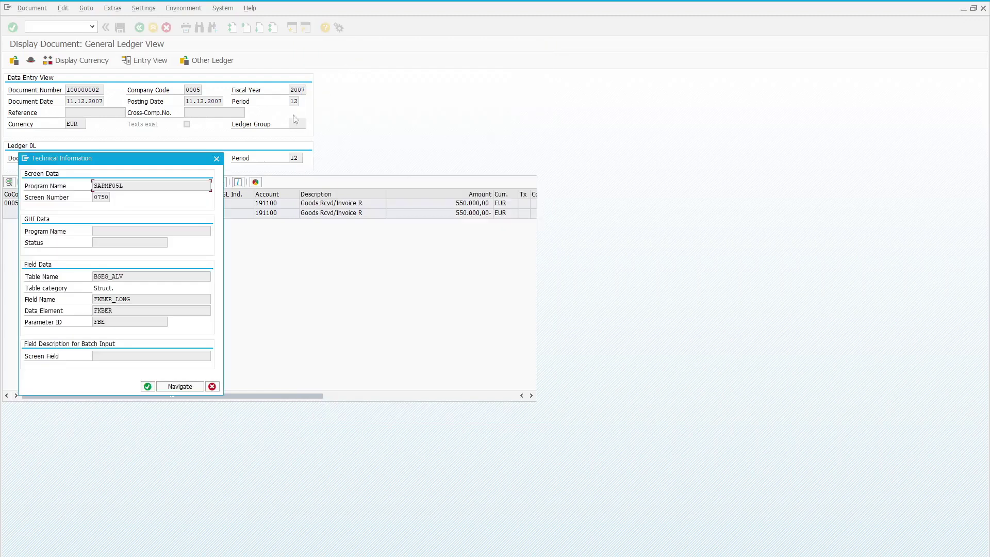
double_click(212, 309)
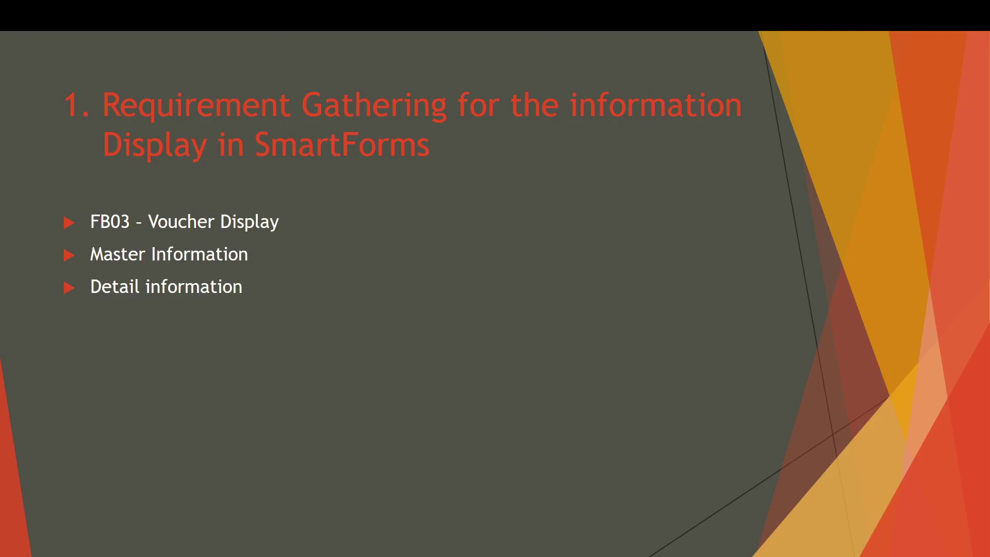